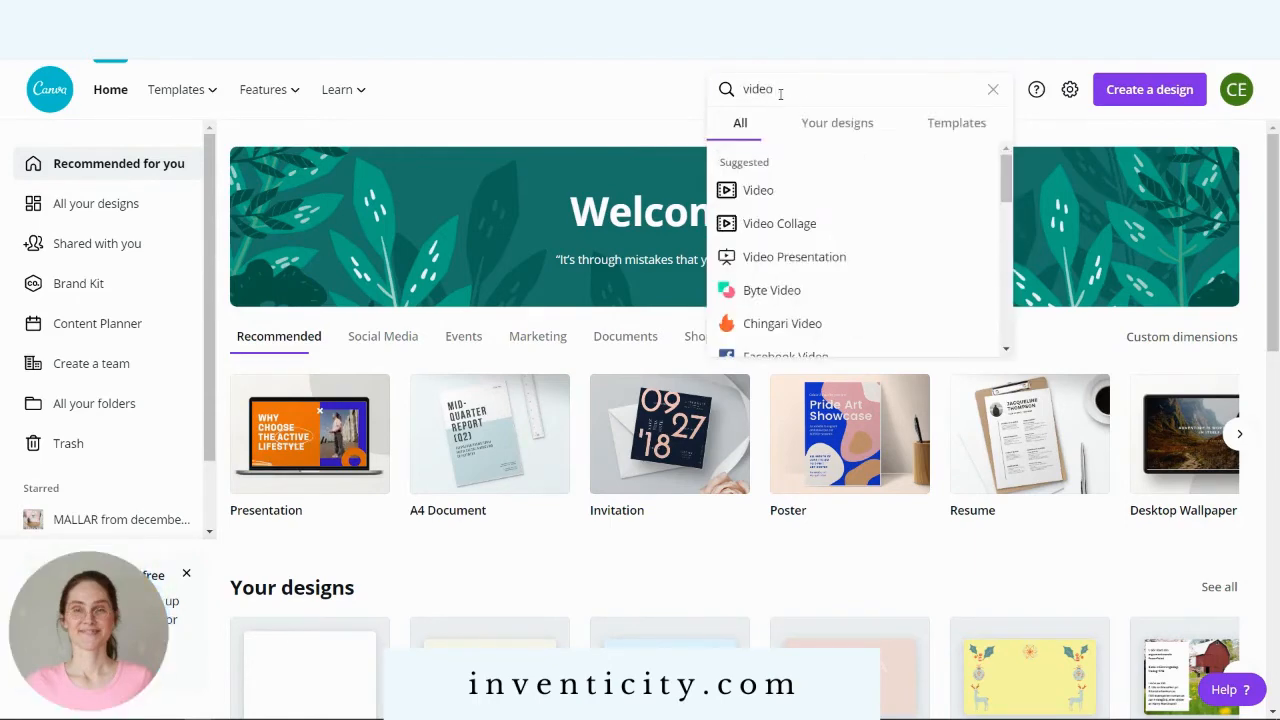
Step: Search for "video pin" and create a blank Pinterest Video Pin design
{"action": "type", "text": "pin"}
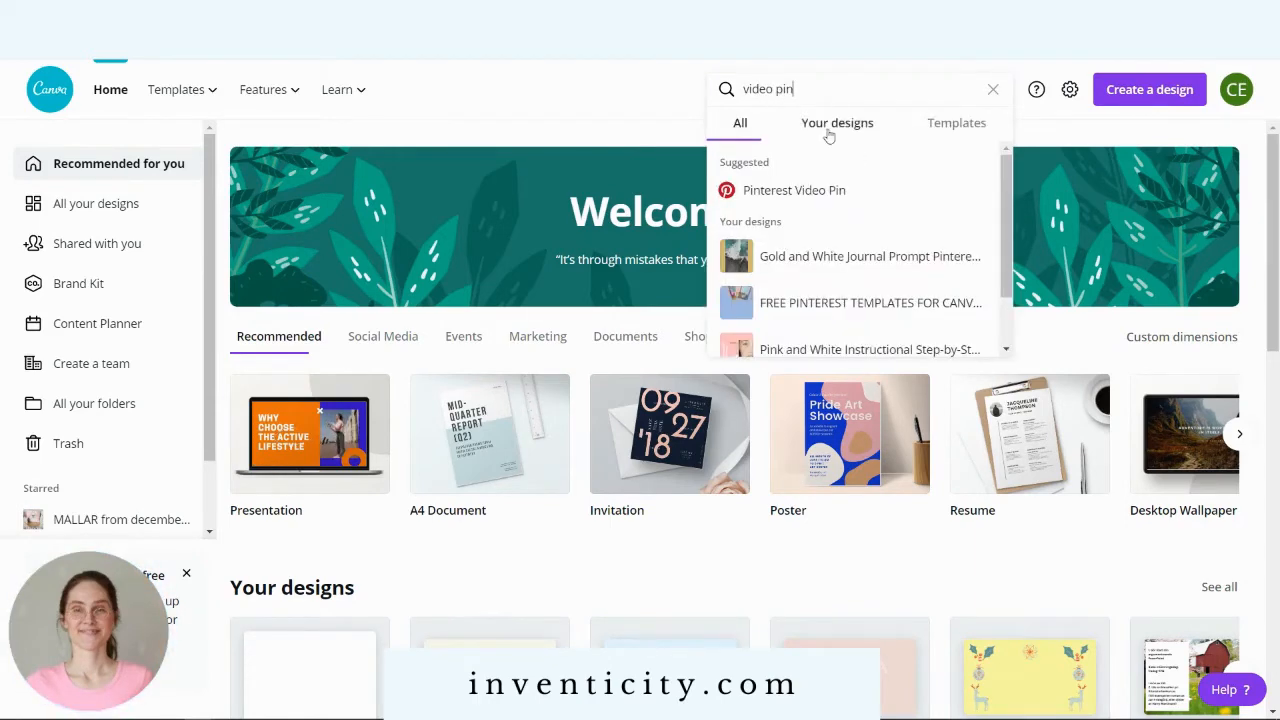
{"action": "left_click", "coordinate": [810, 197]}
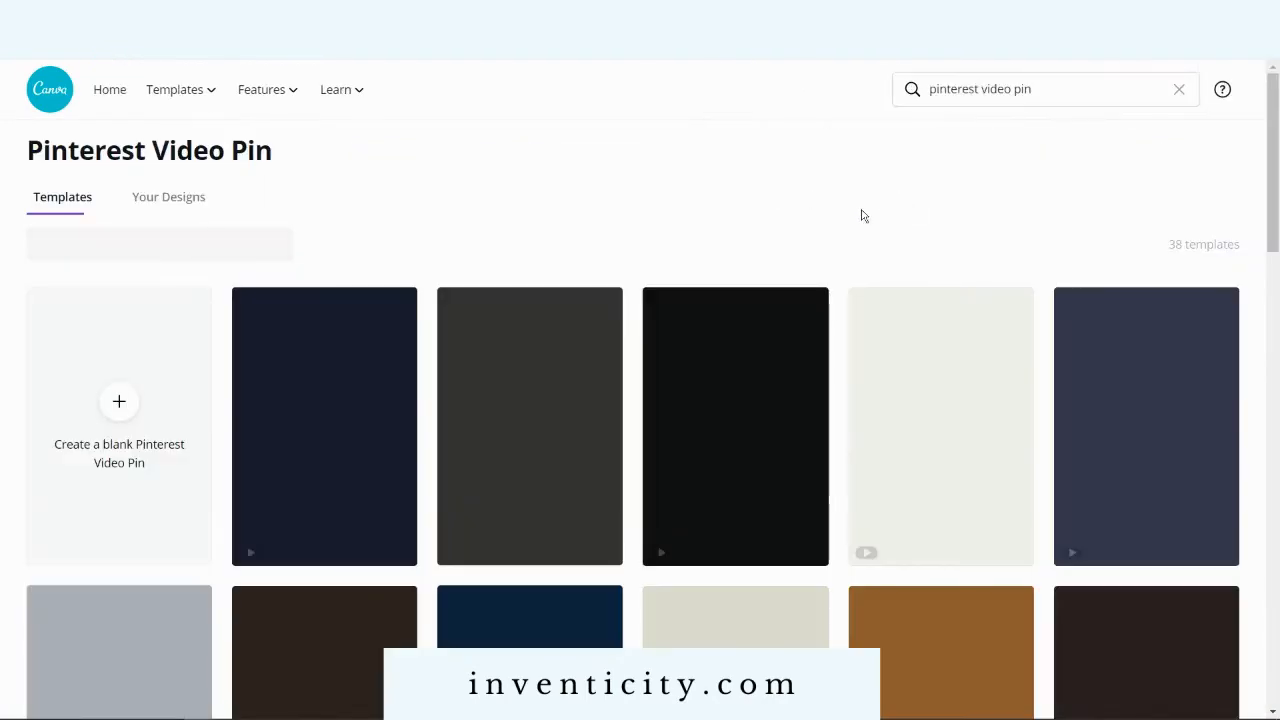
{"action": "mouse_move", "coordinate": [342, 90]}
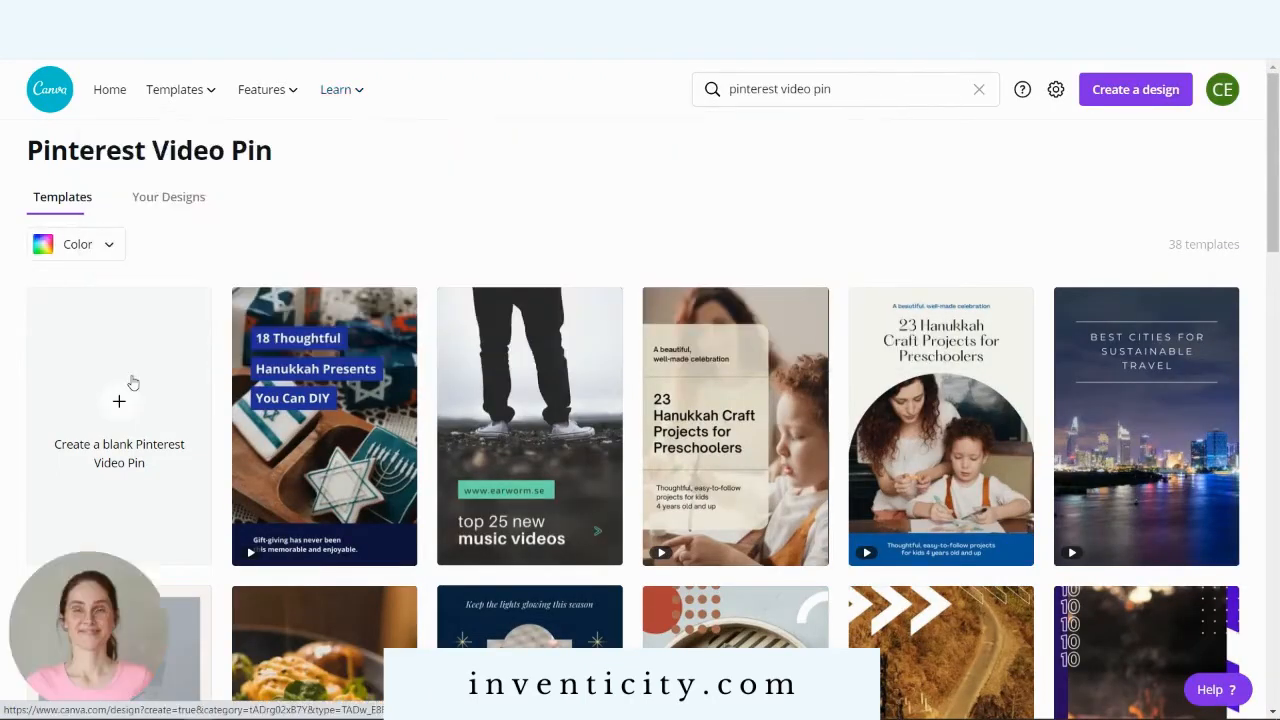
{"action": "left_click", "coordinate": [115, 410]}
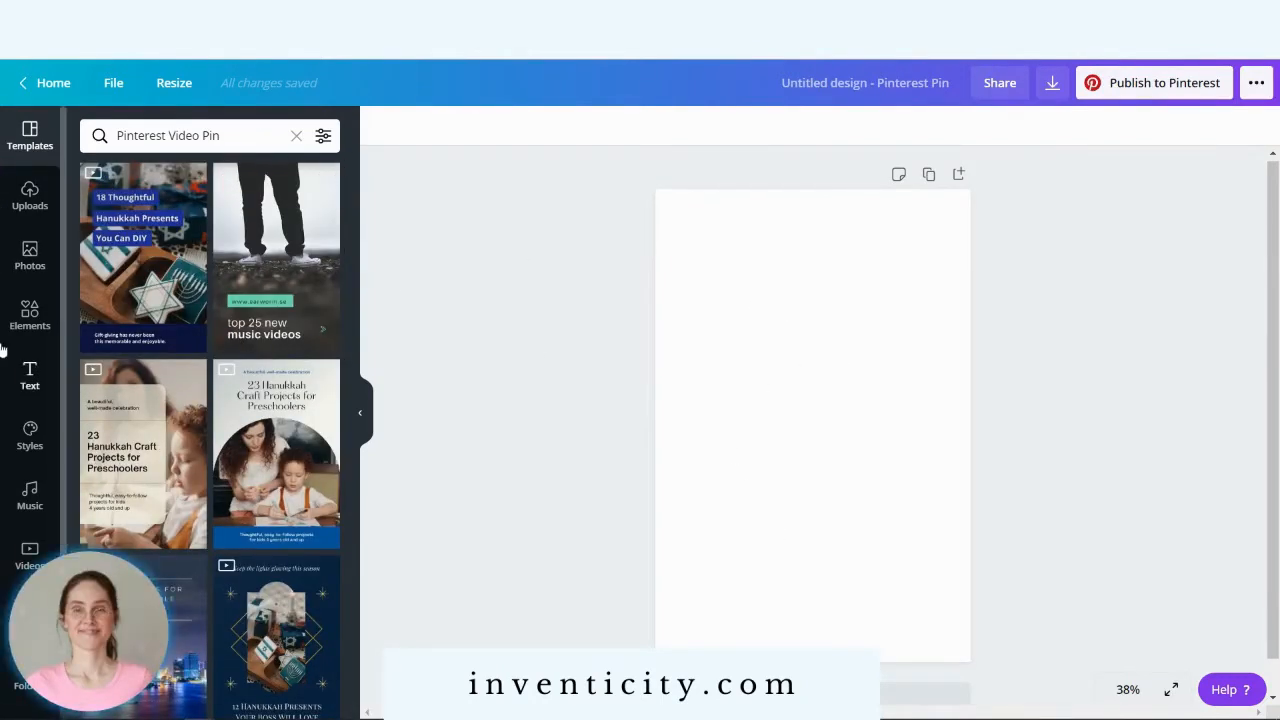
Step: Search the elements for "woman" and add the pink-haired woman in a grey turtleneck to the page
{"action": "left_click", "coordinate": [25, 318]}
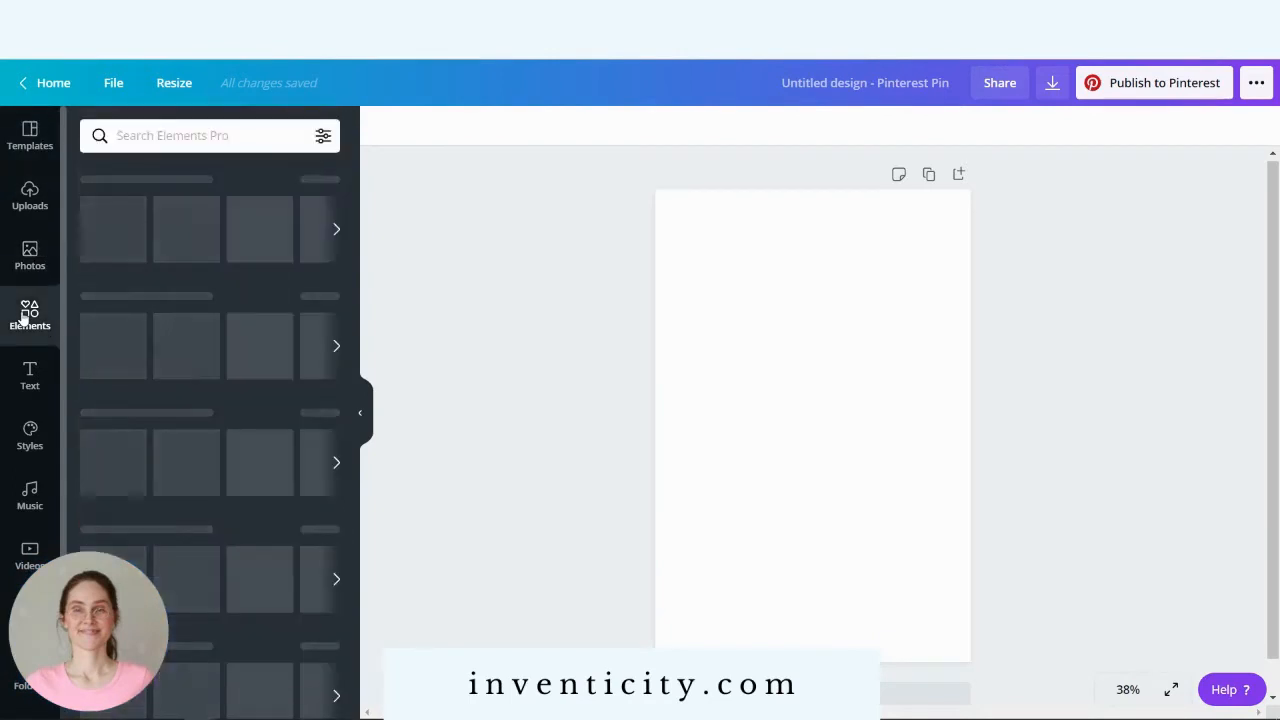
{"action": "left_click", "coordinate": [161, 140]}
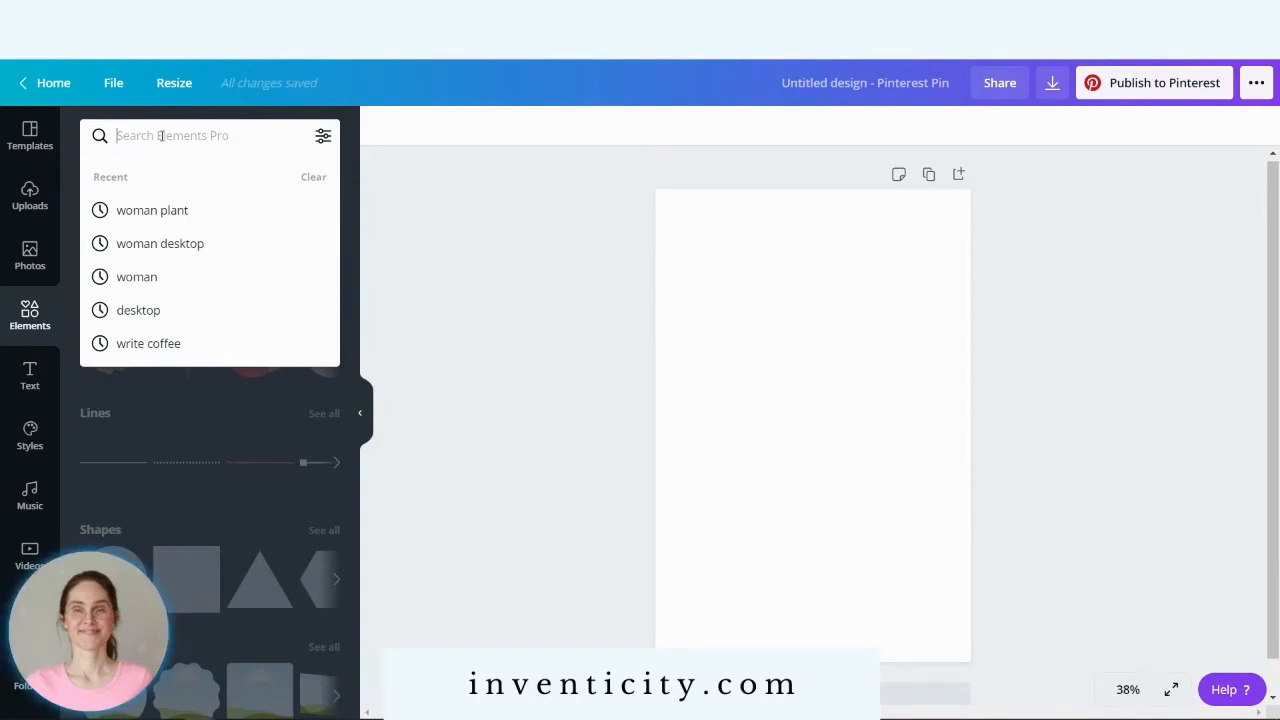
{"action": "type", "text": "woman"}
{"action": "key", "text": "Return"}
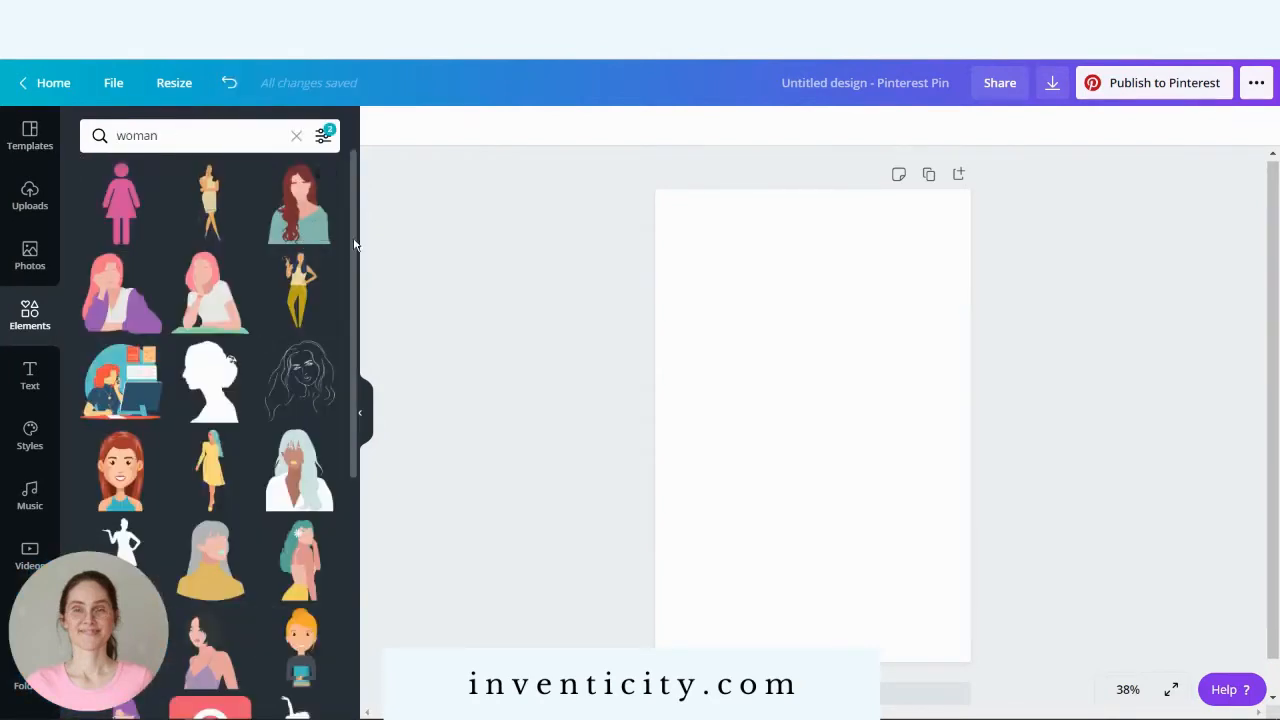
{"action": "scroll", "coordinate": [355, 243], "scroll_direction": "down", "scroll_amount": 3}
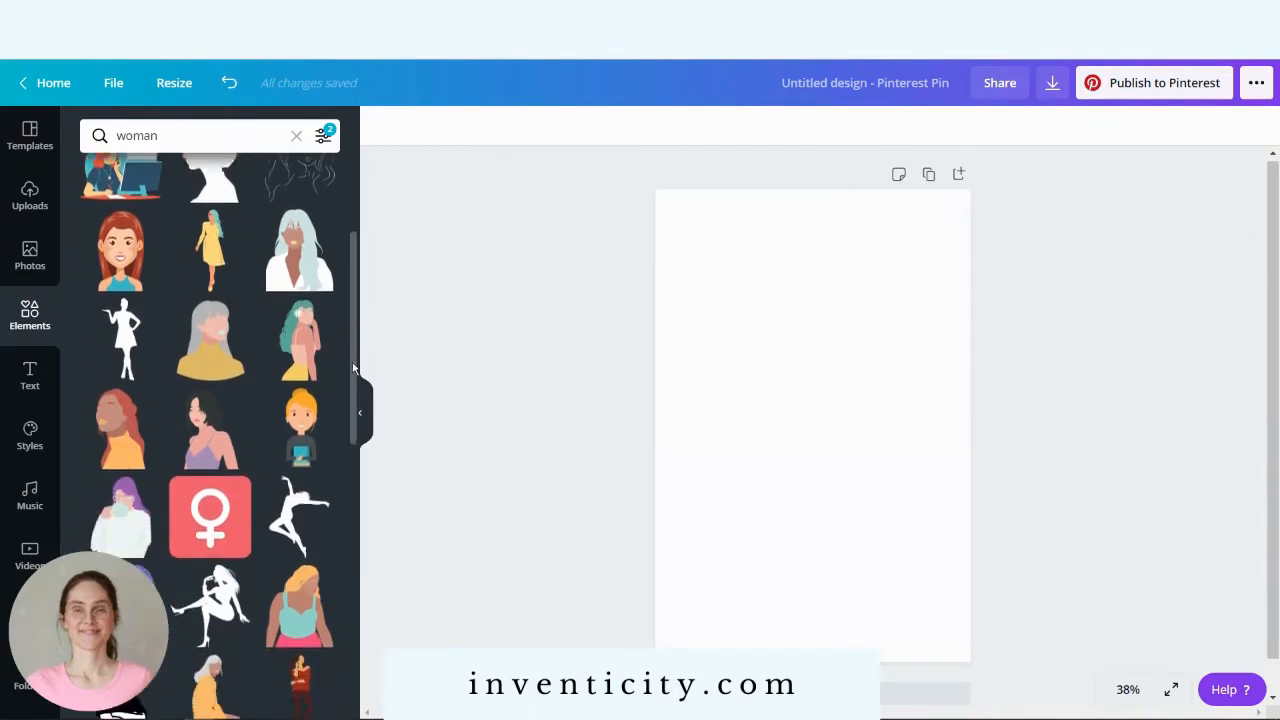
{"action": "scroll", "coordinate": [357, 381], "scroll_direction": "down", "scroll_amount": 1}
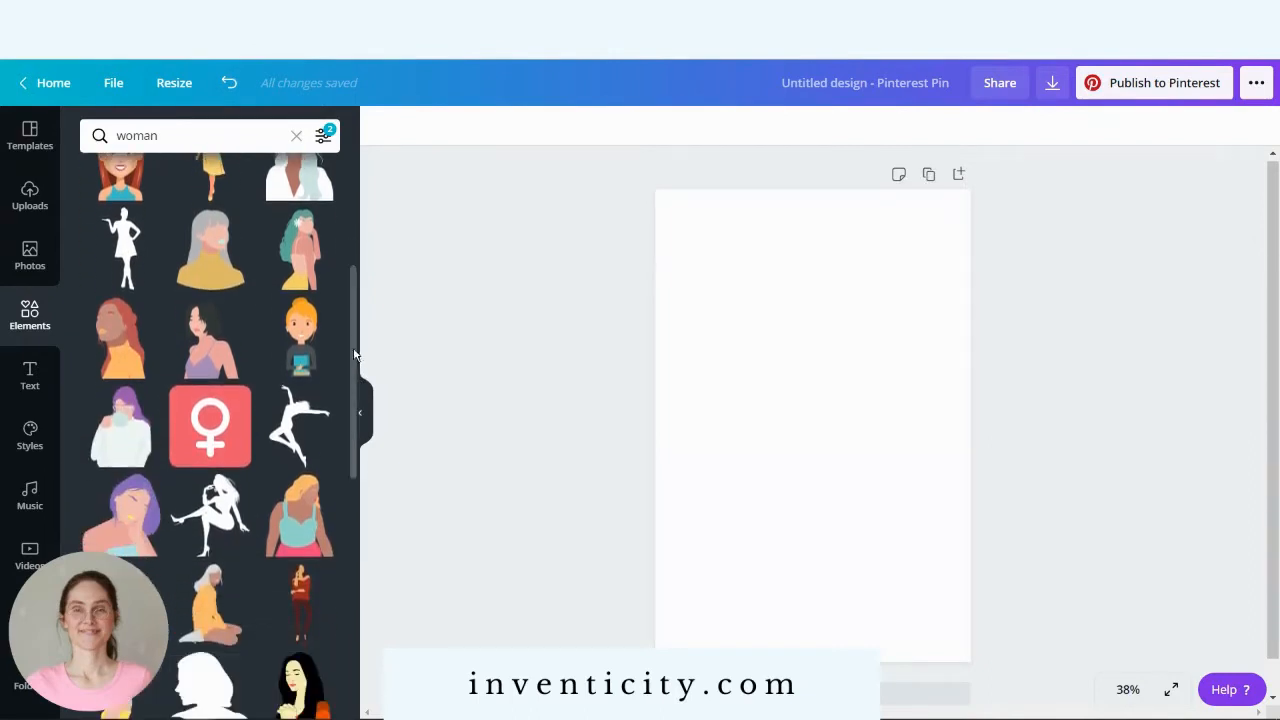
{"action": "left_click_drag", "start_coordinate": [354, 358], "coordinate": [350, 593]}
{"action": "left_click_drag", "start_coordinate": [353, 512], "coordinate": [355, 536]}
{"action": "left_click", "coordinate": [193, 479]}
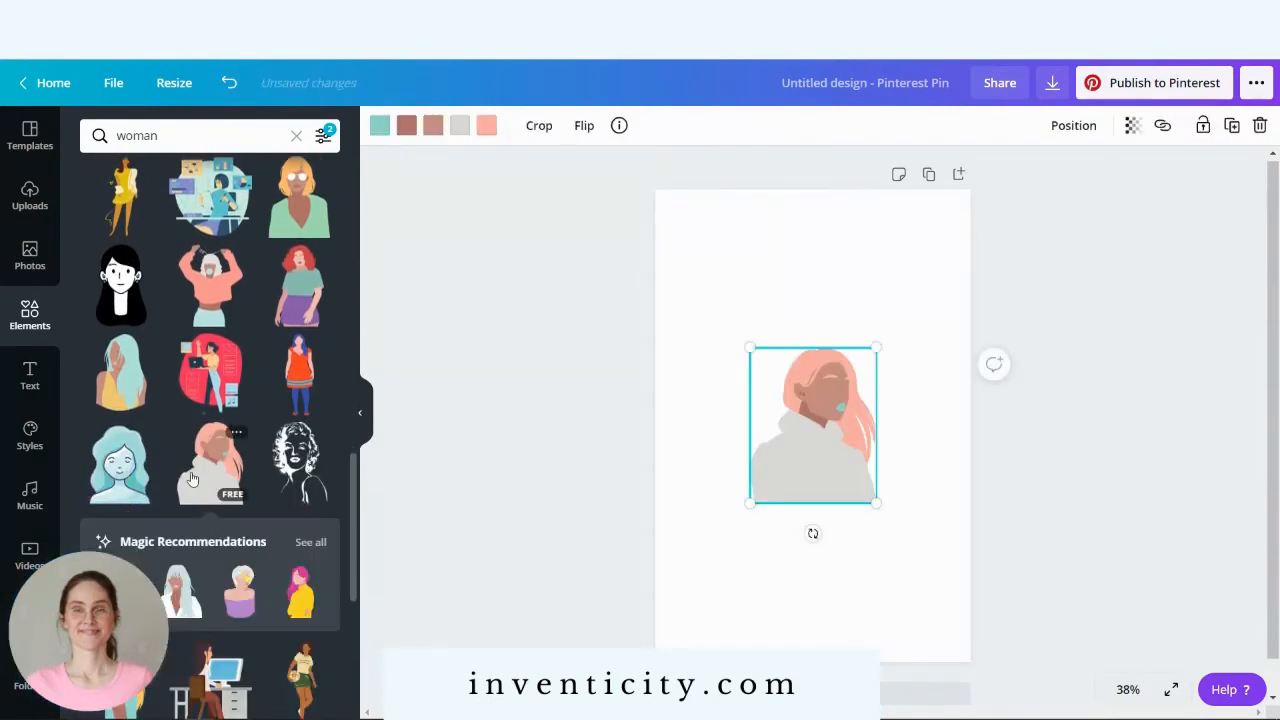
Step: Place the woman illustration at the page's bottom edge, enlarge it to fill most of the width and center it
{"action": "left_click_drag", "start_coordinate": [797, 421], "coordinate": [804, 579]}
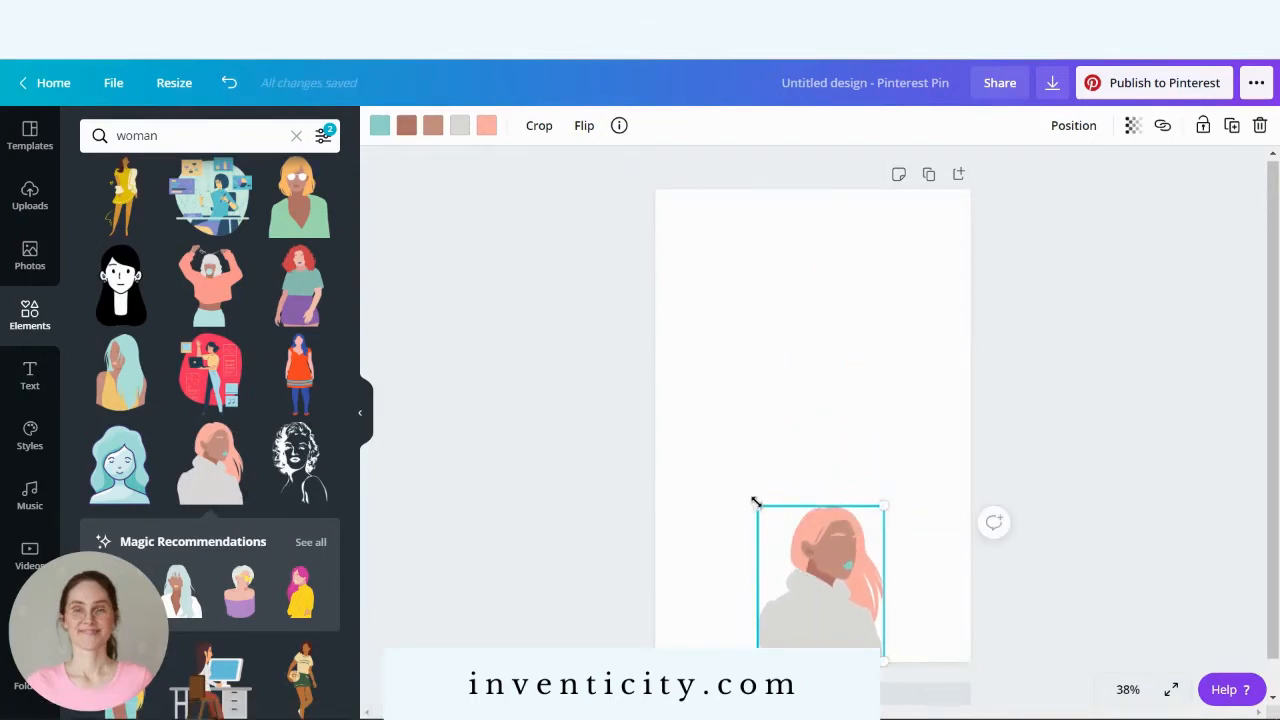
{"action": "left_click_drag", "start_coordinate": [755, 503], "coordinate": [676, 405]}
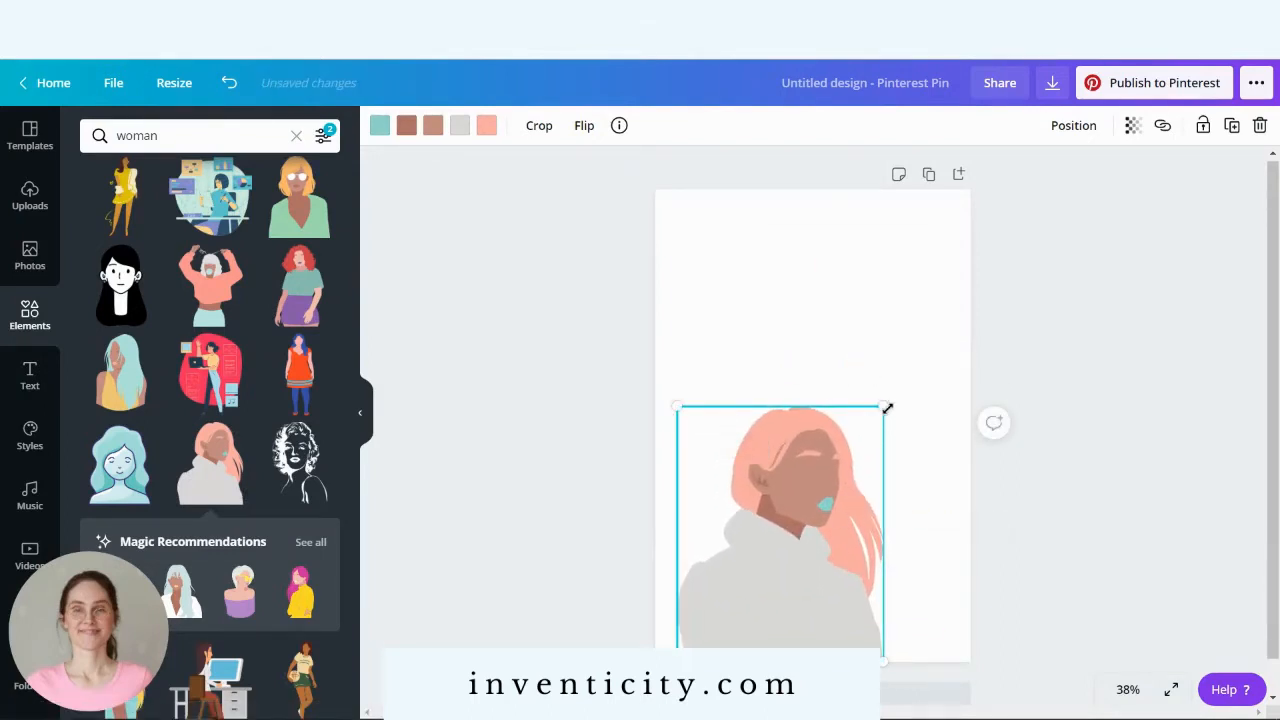
{"action": "left_click_drag", "start_coordinate": [889, 407], "coordinate": [903, 397]}
{"action": "left_click_drag", "start_coordinate": [726, 557], "coordinate": [758, 552]}
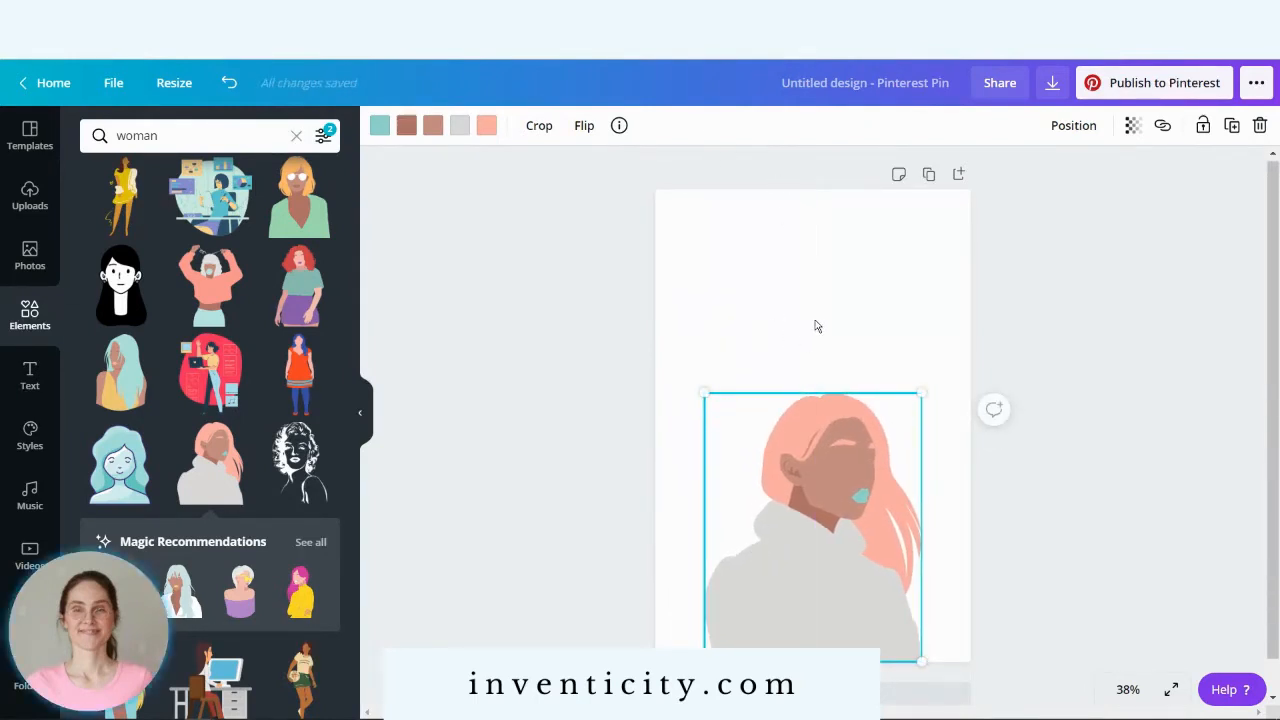
Step: Apply the brand color palette to the page and shuffle it to a navy background
{"action": "left_click", "coordinate": [823, 238]}
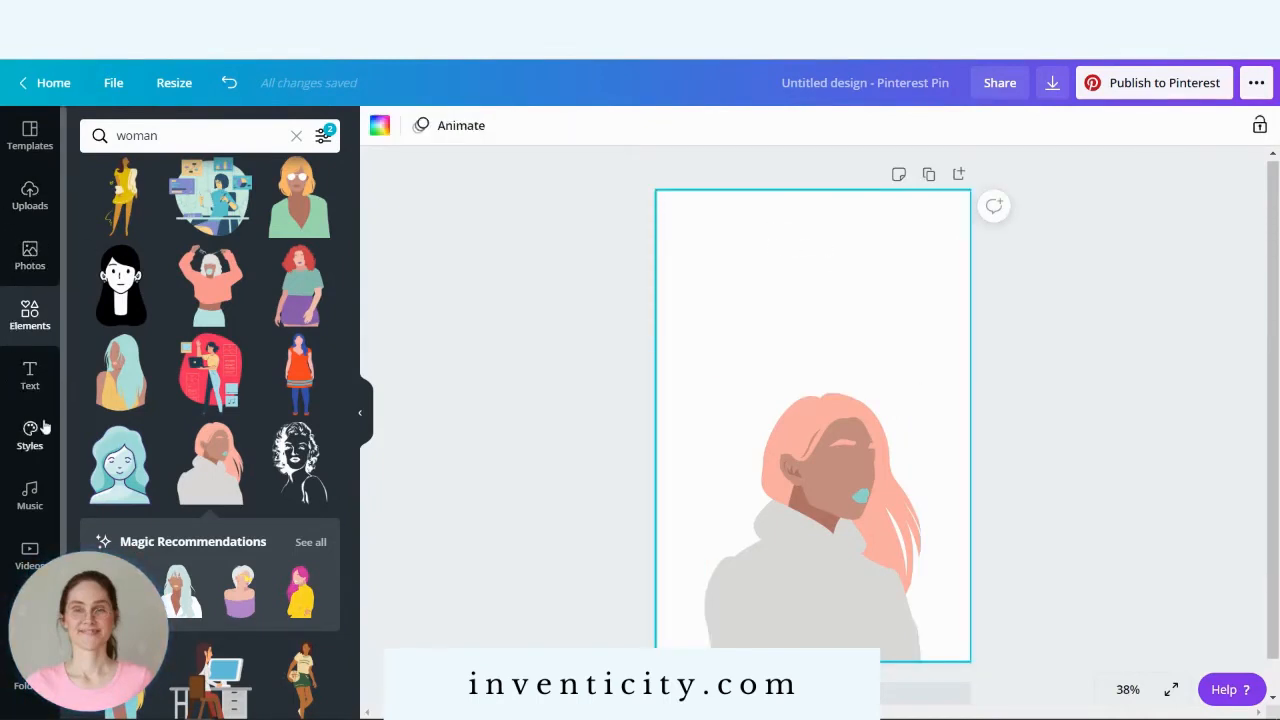
{"action": "left_click", "coordinate": [24, 444]}
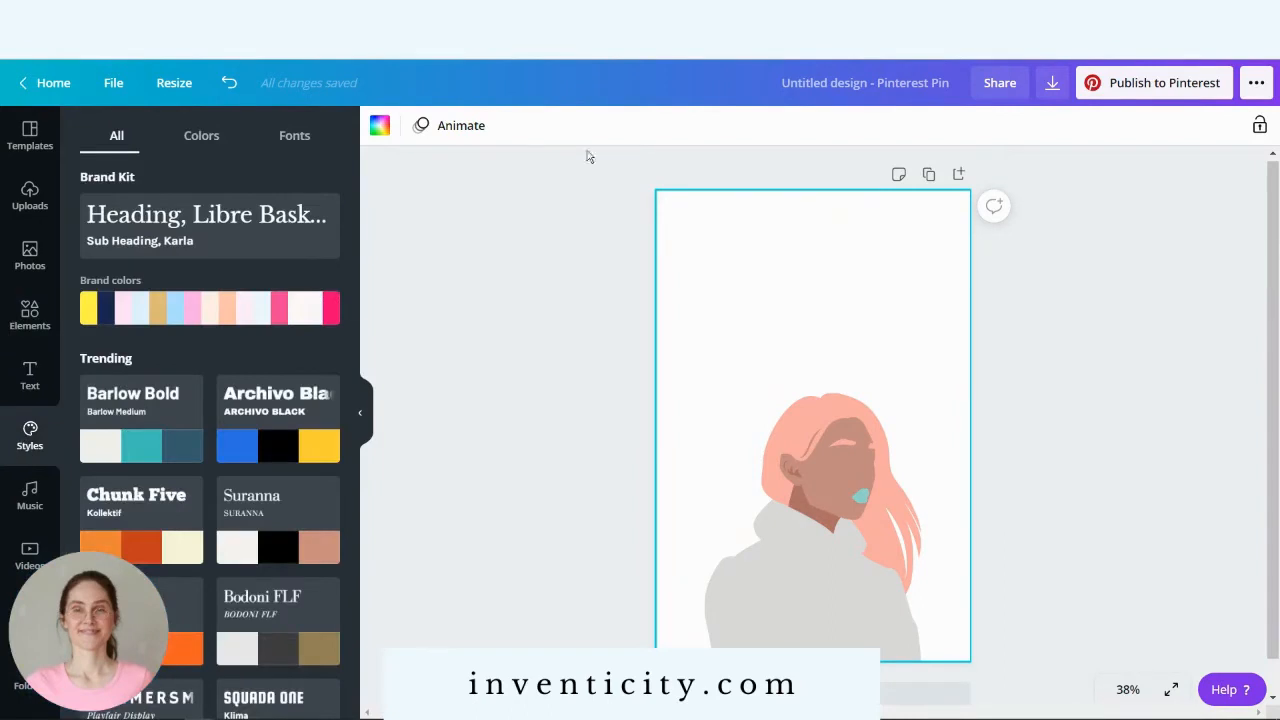
{"action": "left_click", "coordinate": [163, 311]}
{"action": "left_click", "coordinate": [163, 311]}
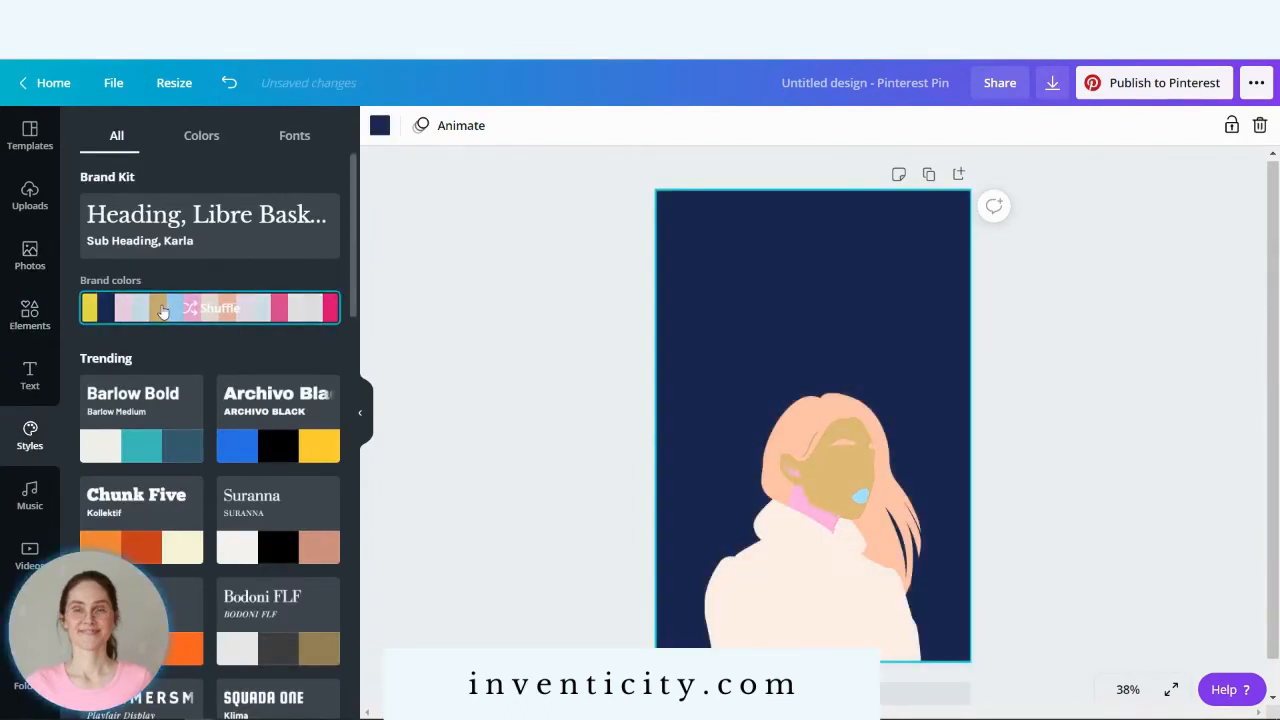
Step: Add the Brand Kit heading and subheading text styles to the page
{"action": "left_click", "coordinate": [30, 315]}
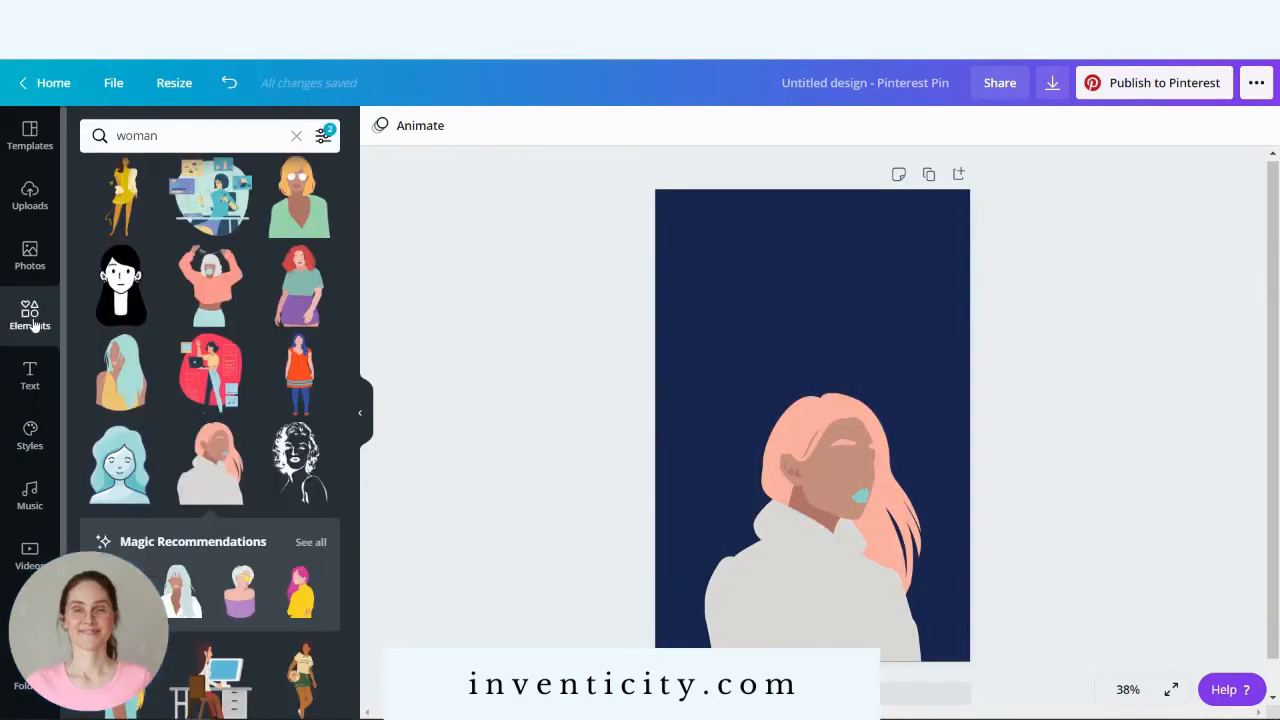
{"action": "left_click", "coordinate": [29, 438]}
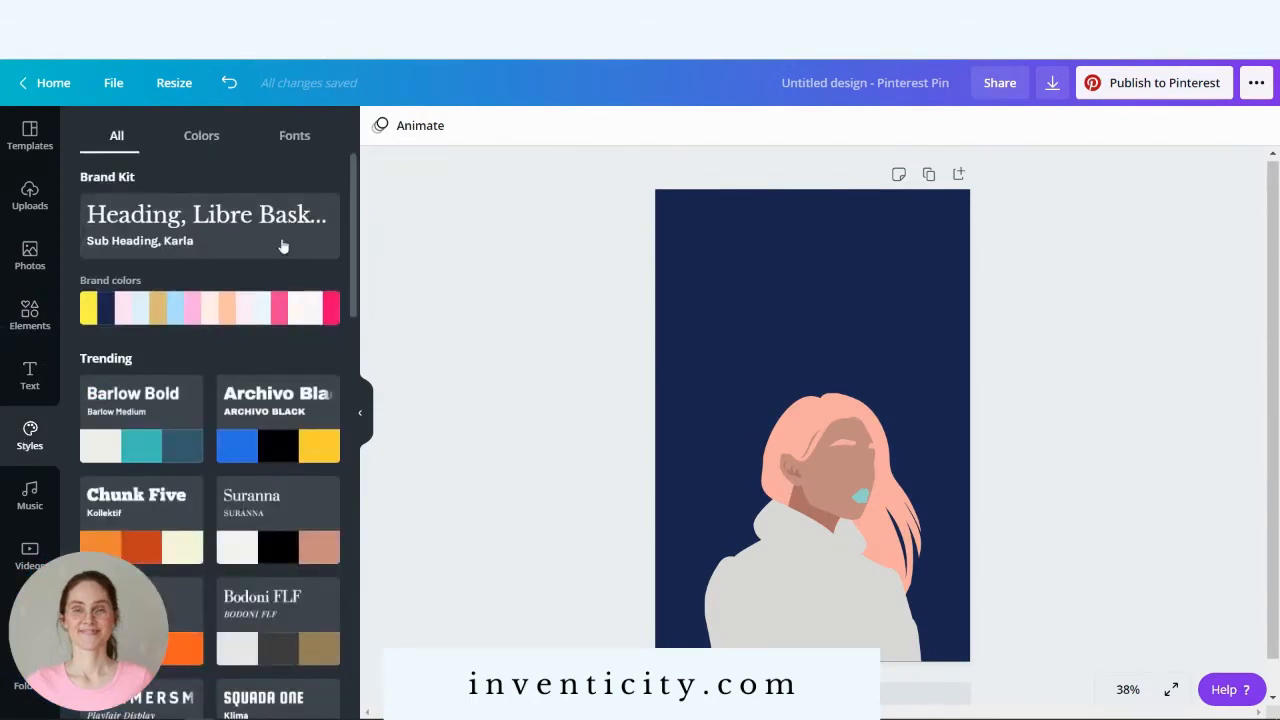
{"action": "left_click", "coordinate": [193, 232]}
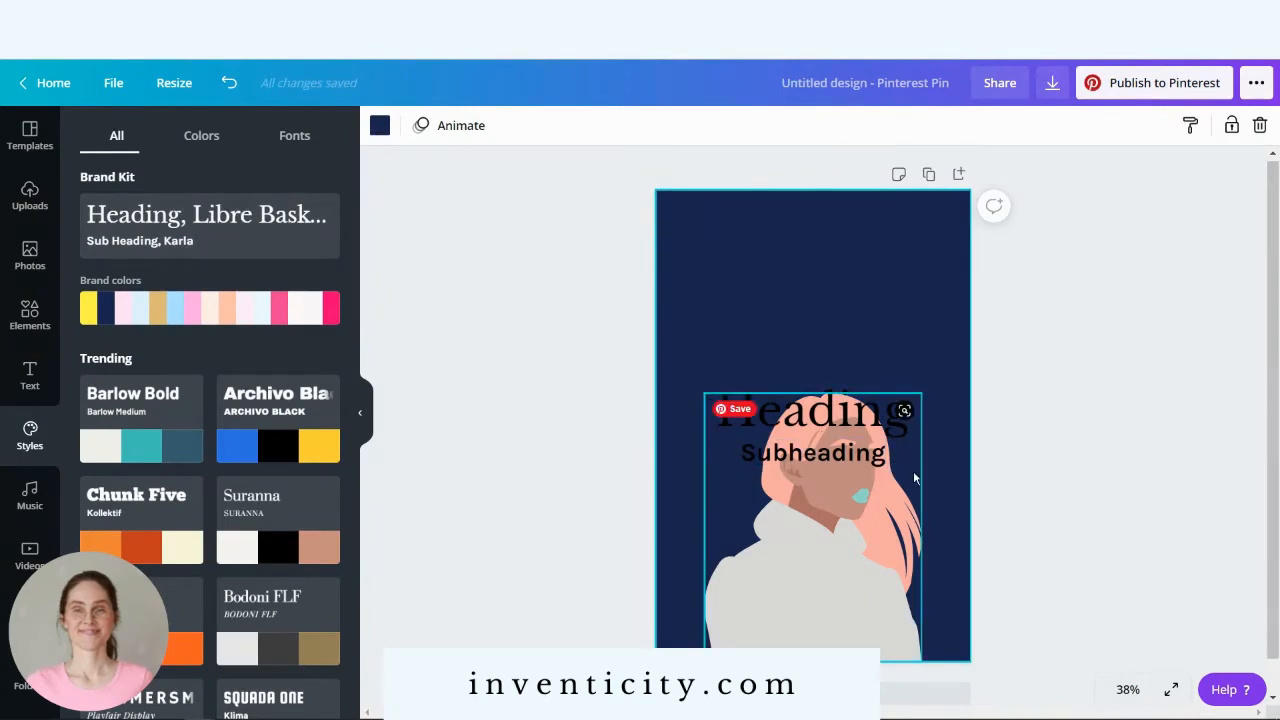
Step: Move the heading and subheading into the empty area above the woman, with the subheading directly below the heading
{"action": "left_click_drag", "start_coordinate": [913, 471], "coordinate": [767, 409]}
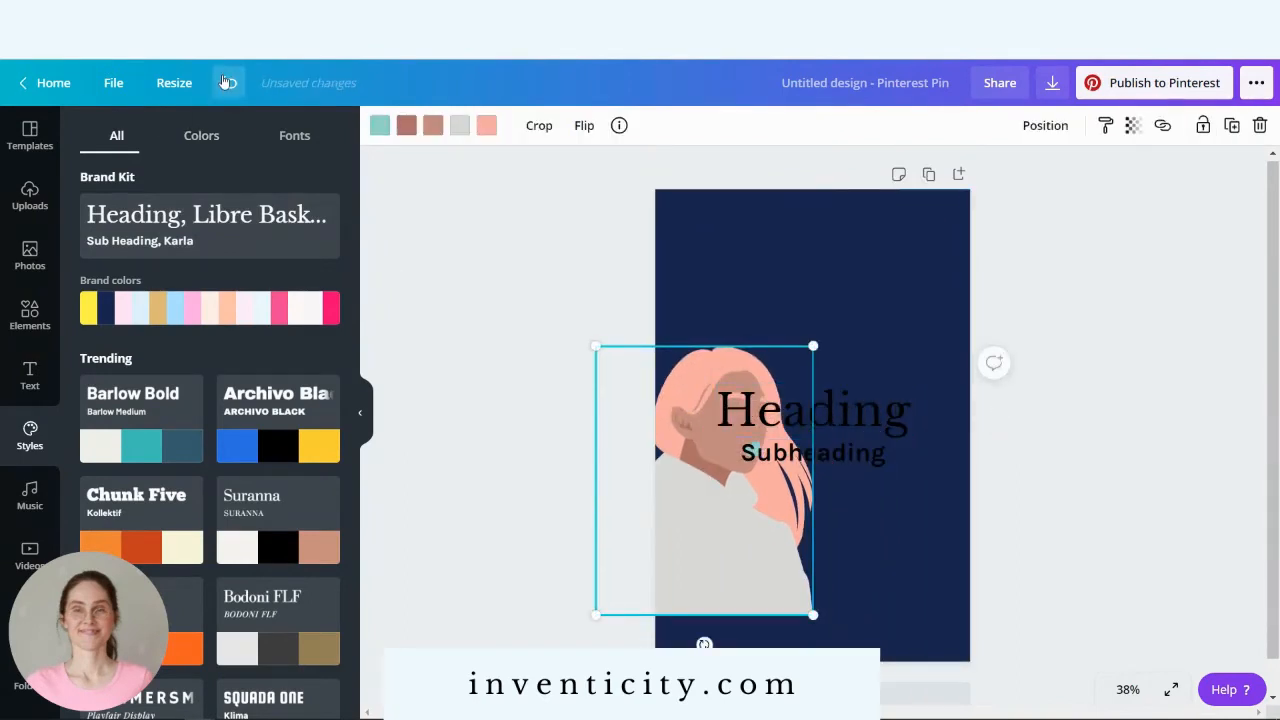
{"action": "left_click", "coordinate": [228, 82]}
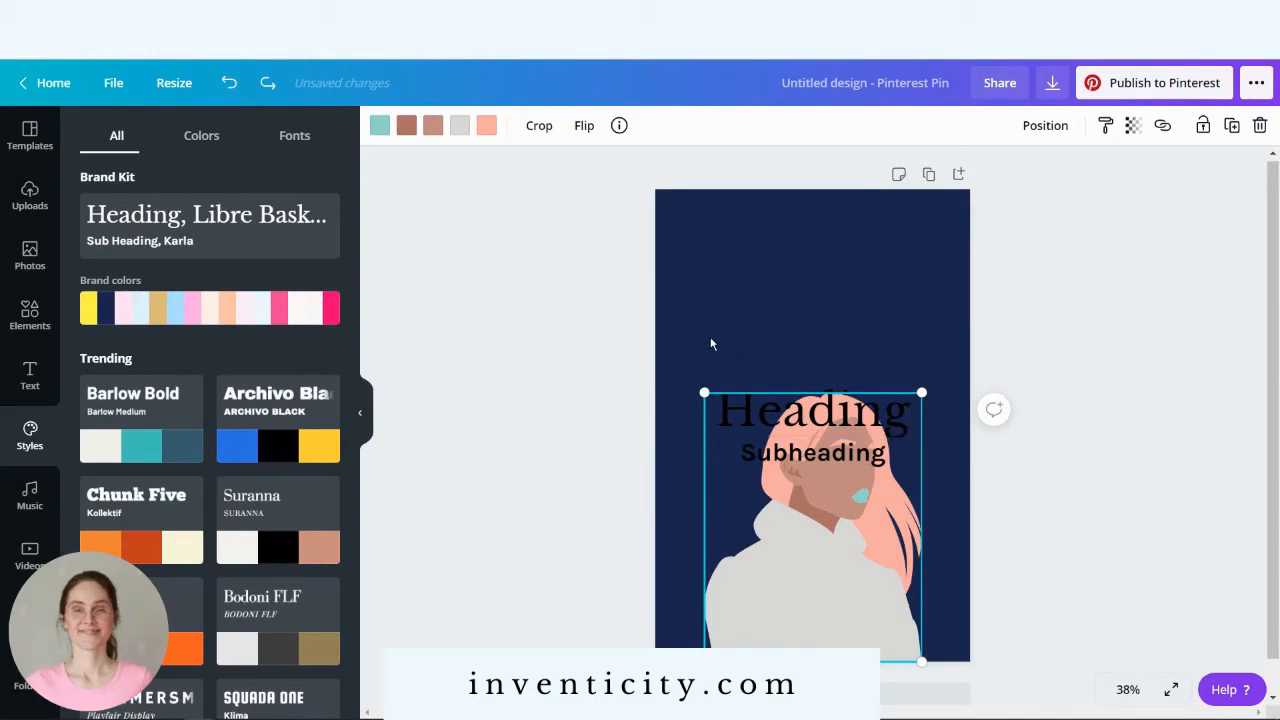
{"action": "left_click", "coordinate": [709, 343]}
{"action": "left_click", "coordinate": [800, 412]}
{"action": "left_click_drag", "start_coordinate": [826, 293], "coordinate": [812, 264]}
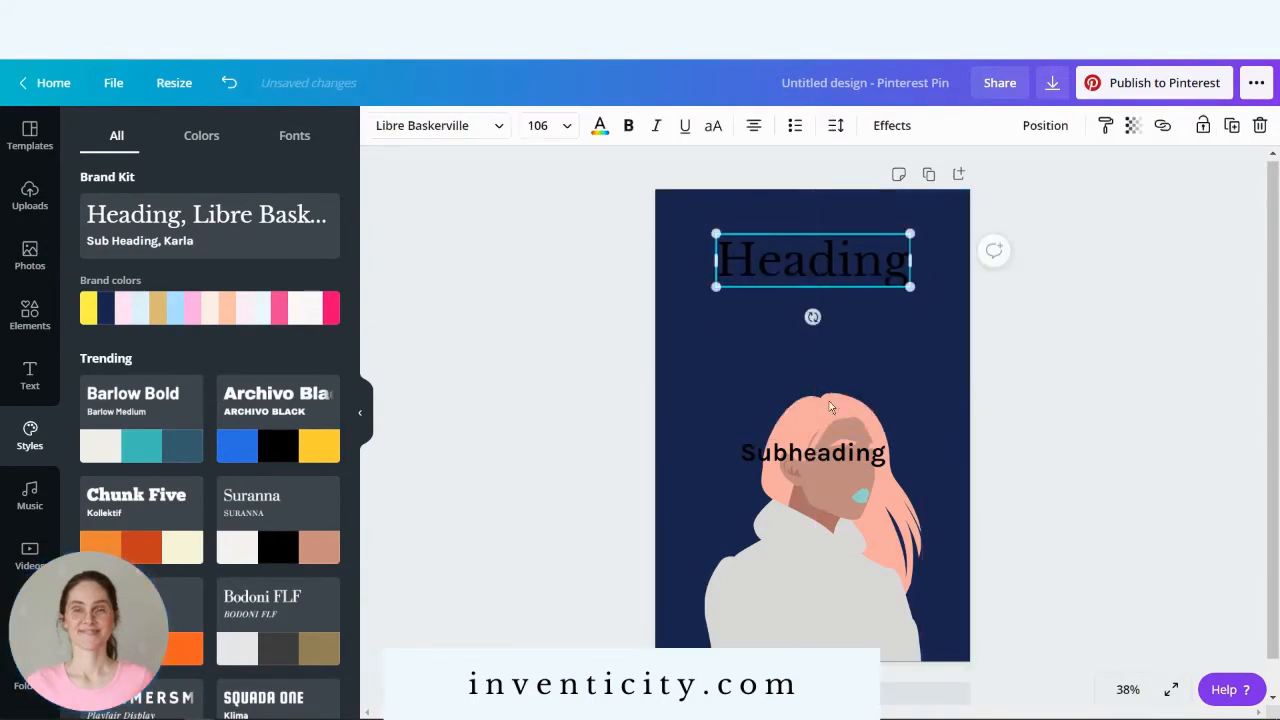
{"action": "left_click", "coordinate": [827, 463]}
{"action": "left_click_drag", "start_coordinate": [827, 463], "coordinate": [867, 317]}
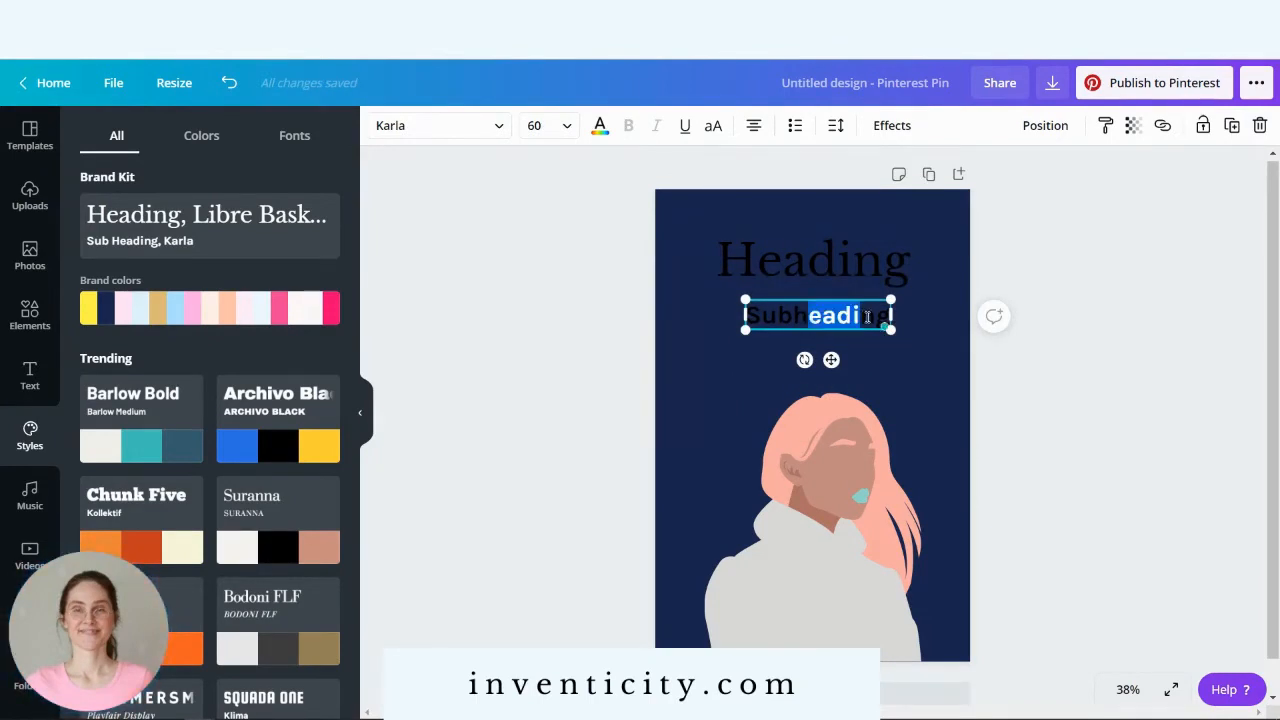
Step: Replace the subheading with "Inventicity™ Marketing Planner | Implement While You're Learning" and cut out "Inventicity™ Marketing Planner |"
{"action": "key", "text": "ctrl+a"}
{"action": "type", "text": "Inventicity™ Marketing Planner | Implement While You're Learning"}
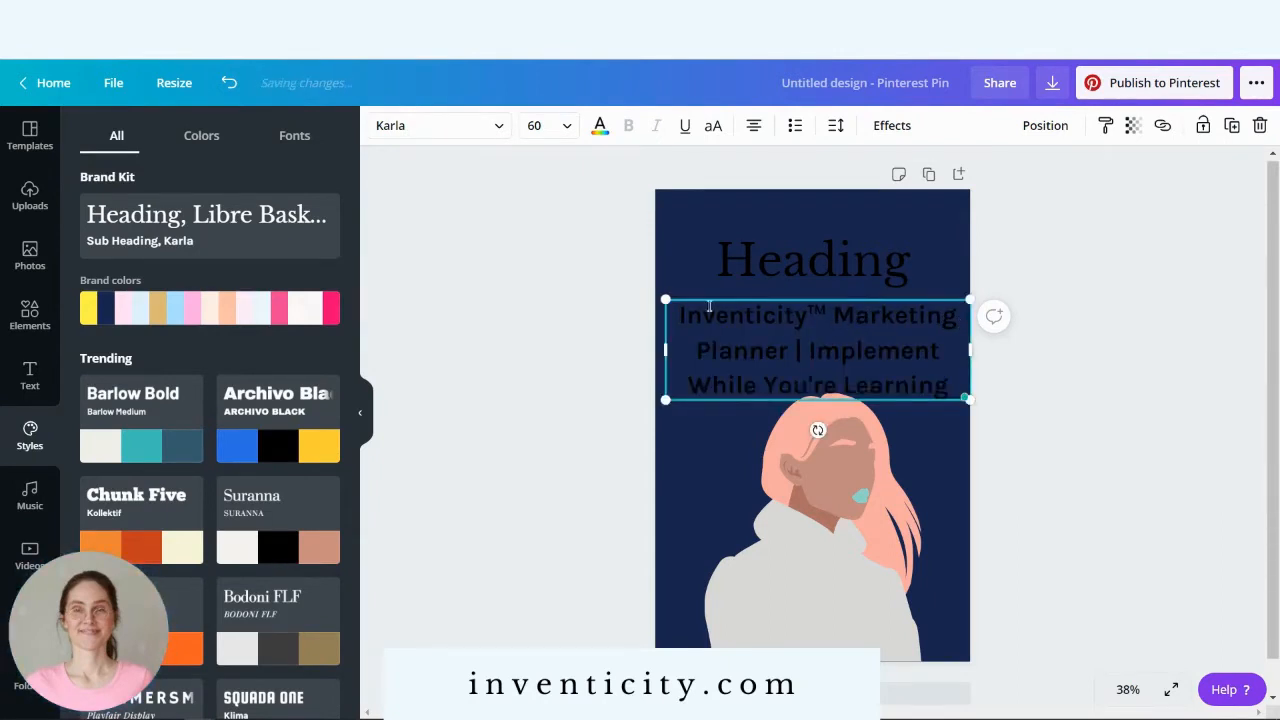
{"action": "left_click_drag", "start_coordinate": [681, 316], "coordinate": [793, 350]}
{"action": "key", "text": "ctrl+c"}
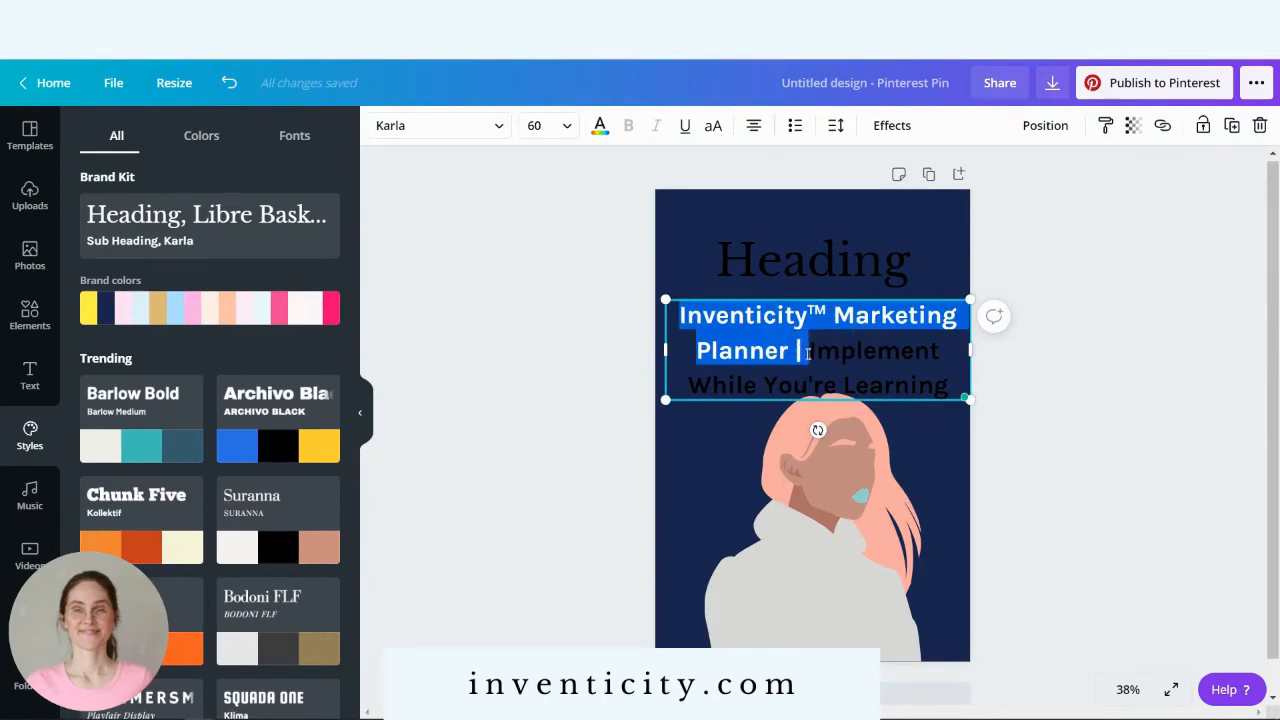
{"action": "key", "text": "BackSpace"}
Step: Replace the heading text with the copied "Inventicity™ Marketing Planner |"
{"action": "left_click", "coordinate": [864, 267]}
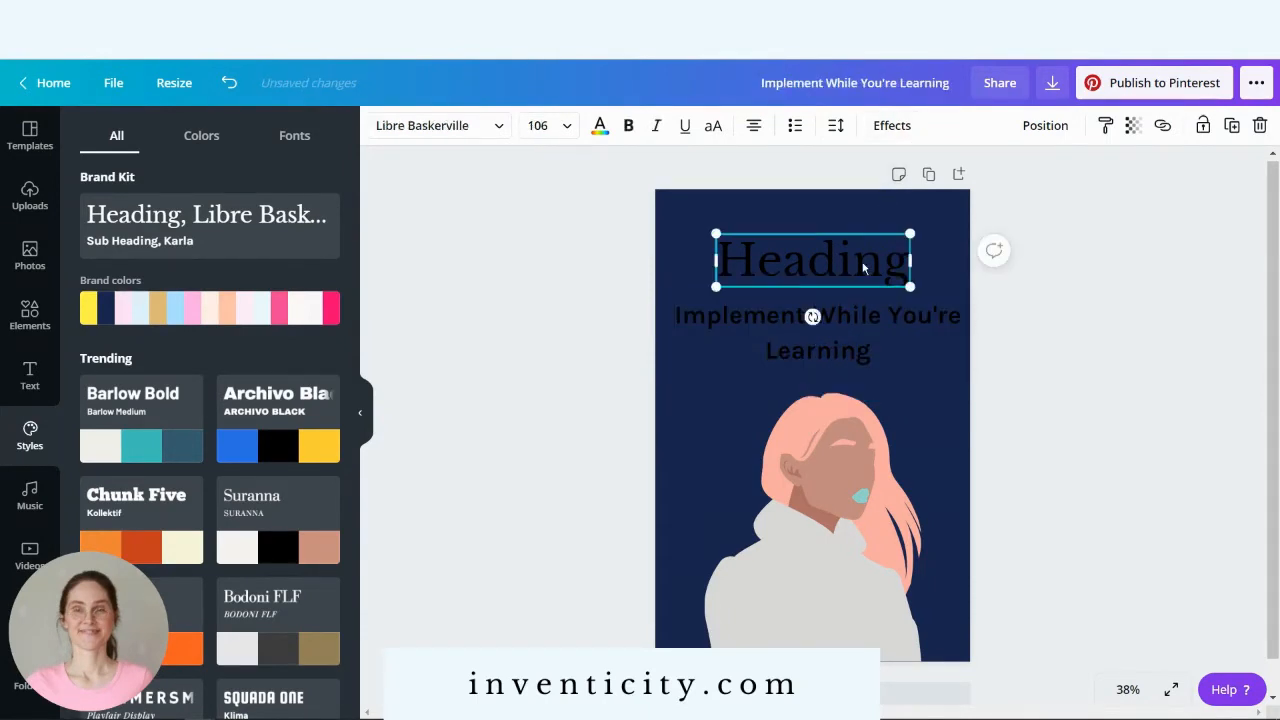
{"action": "left_click_drag", "start_coordinate": [816, 266], "coordinate": [848, 266]}
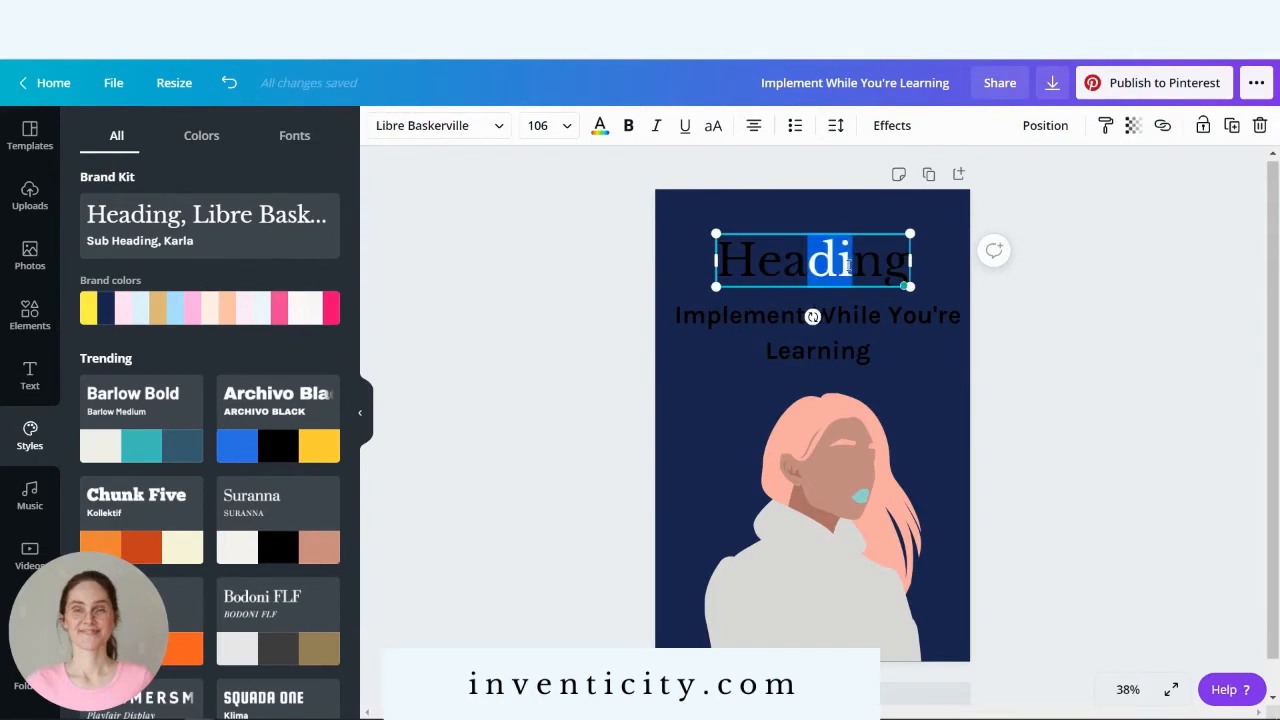
{"action": "double_click", "coordinate": [848, 266]}
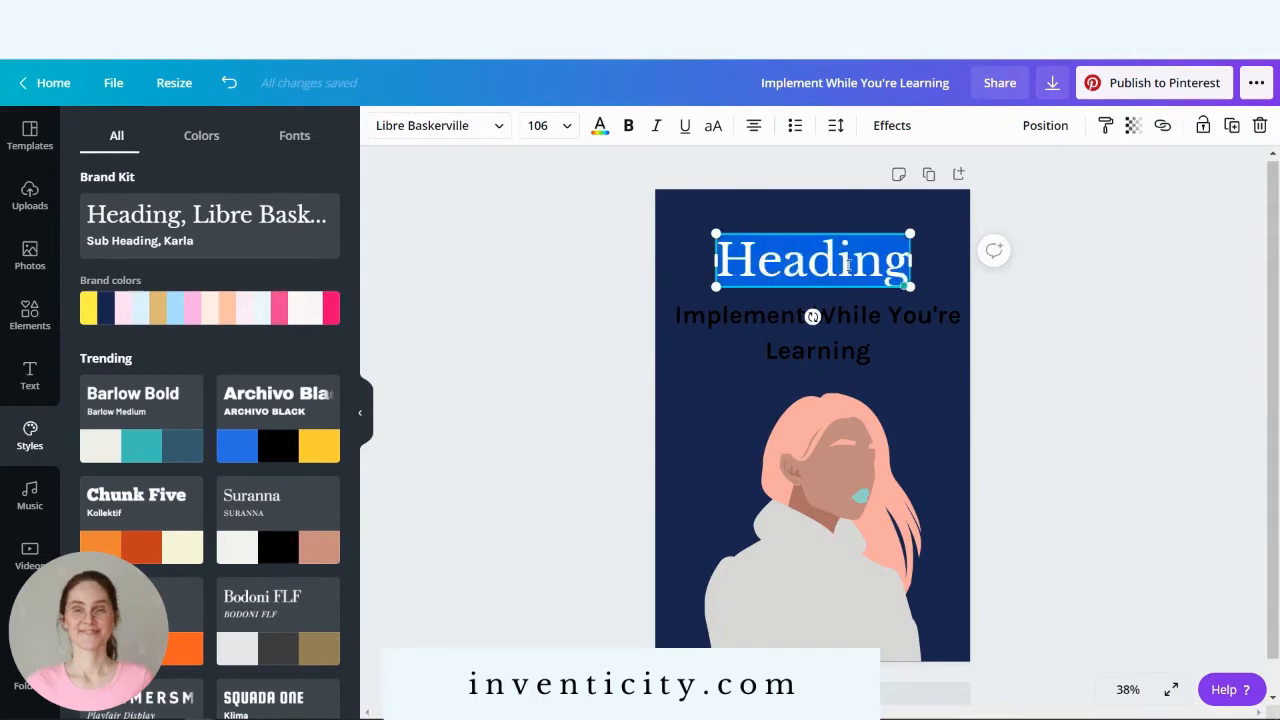
{"action": "key", "text": "ctrl+v"}
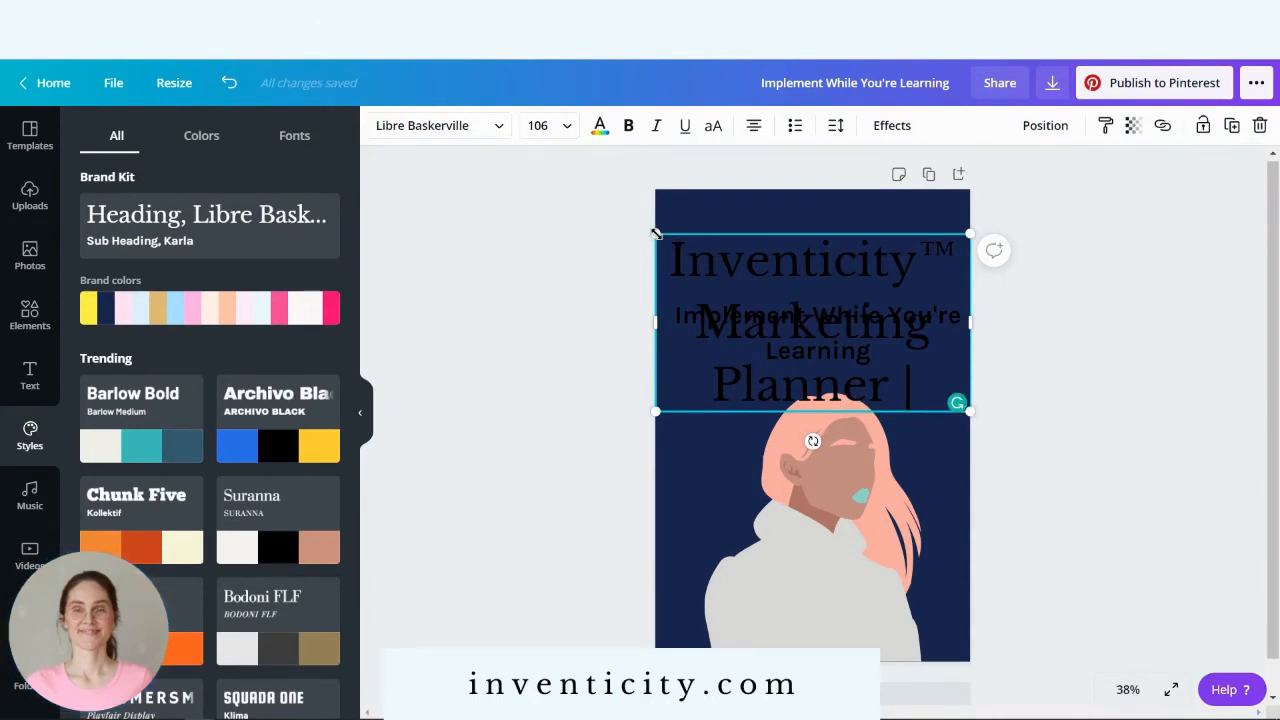
Step: Set the heading's font size to 56 and delete the trailing vertical bar after "Planner"
{"action": "left_click", "coordinate": [568, 127]}
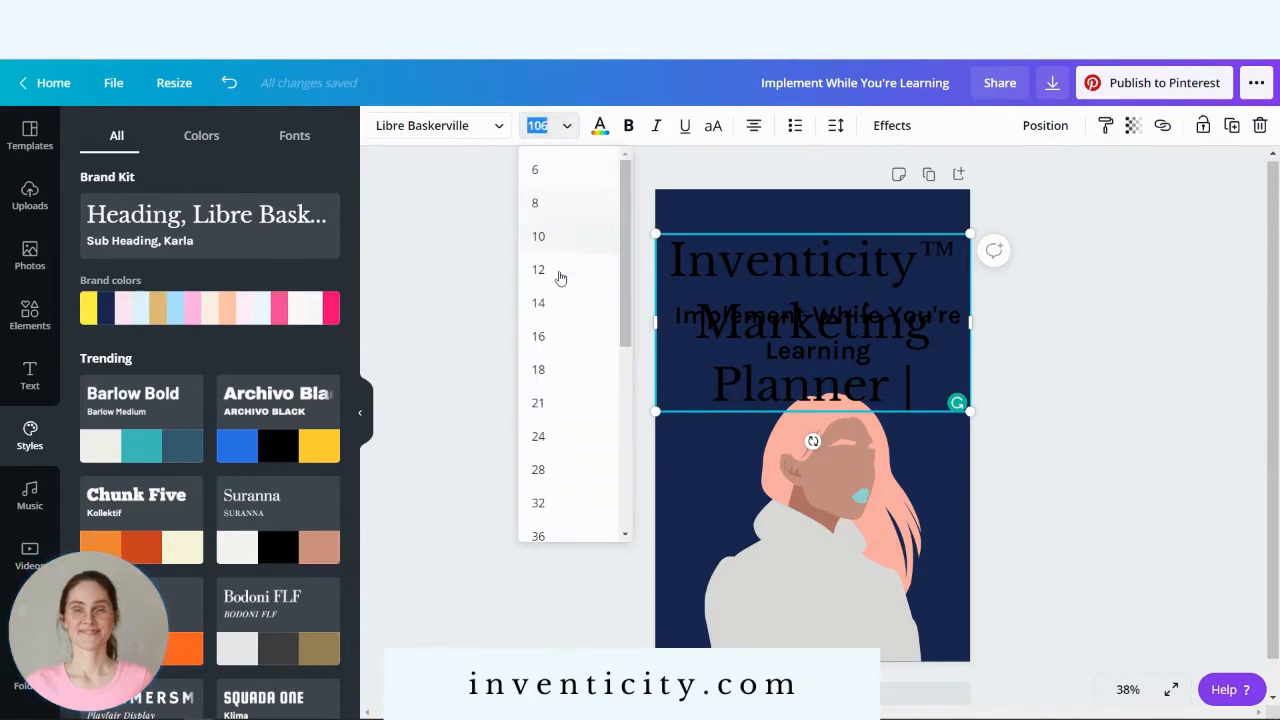
{"action": "scroll", "coordinate": [605, 405], "scroll_direction": "down", "scroll_amount": 3}
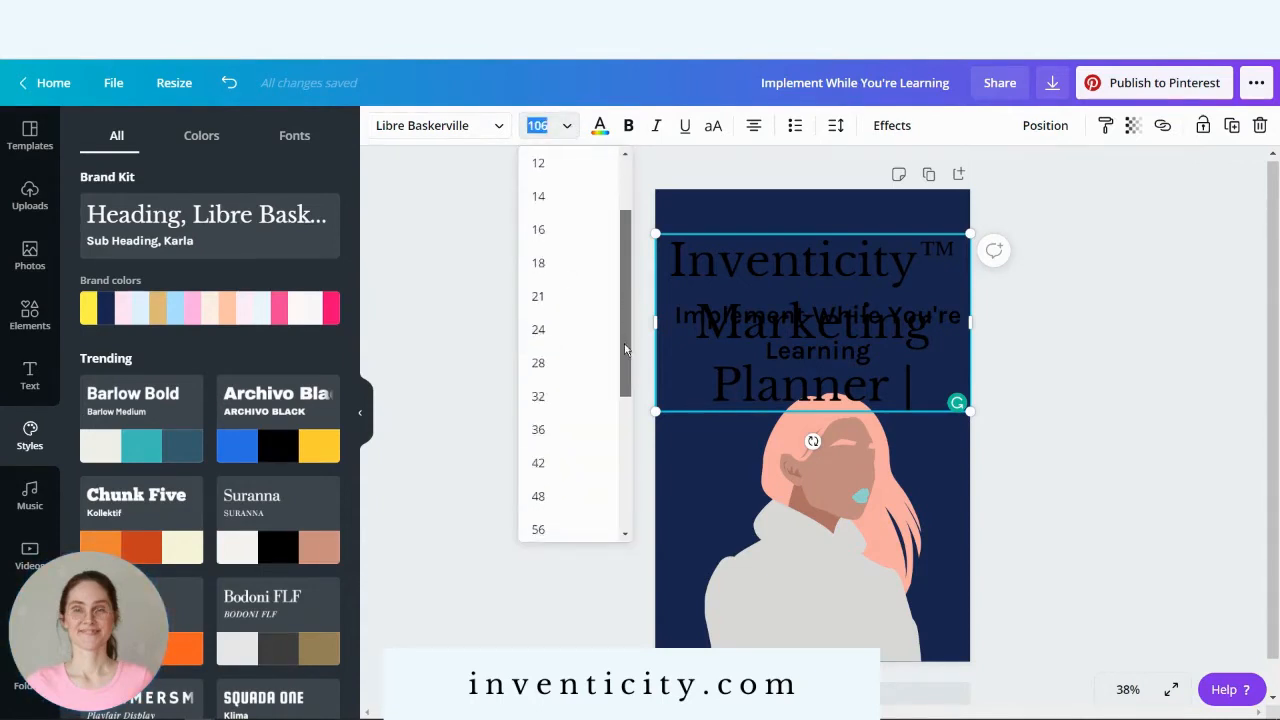
{"action": "left_click", "coordinate": [590, 394]}
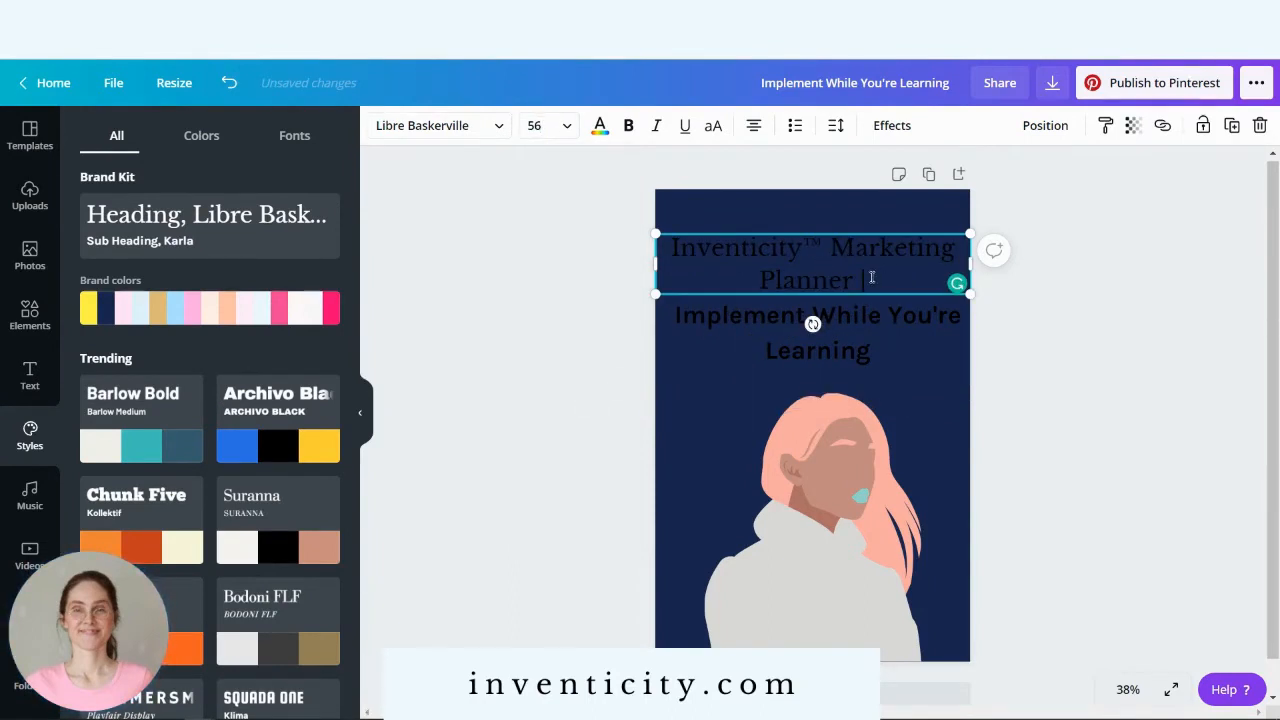
{"action": "key", "text": "BackSpace"}
Step: Color the whole heading "Inventicity™ Marketing Planner" white
{"action": "left_click_drag", "start_coordinate": [886, 278], "coordinate": [642, 254]}
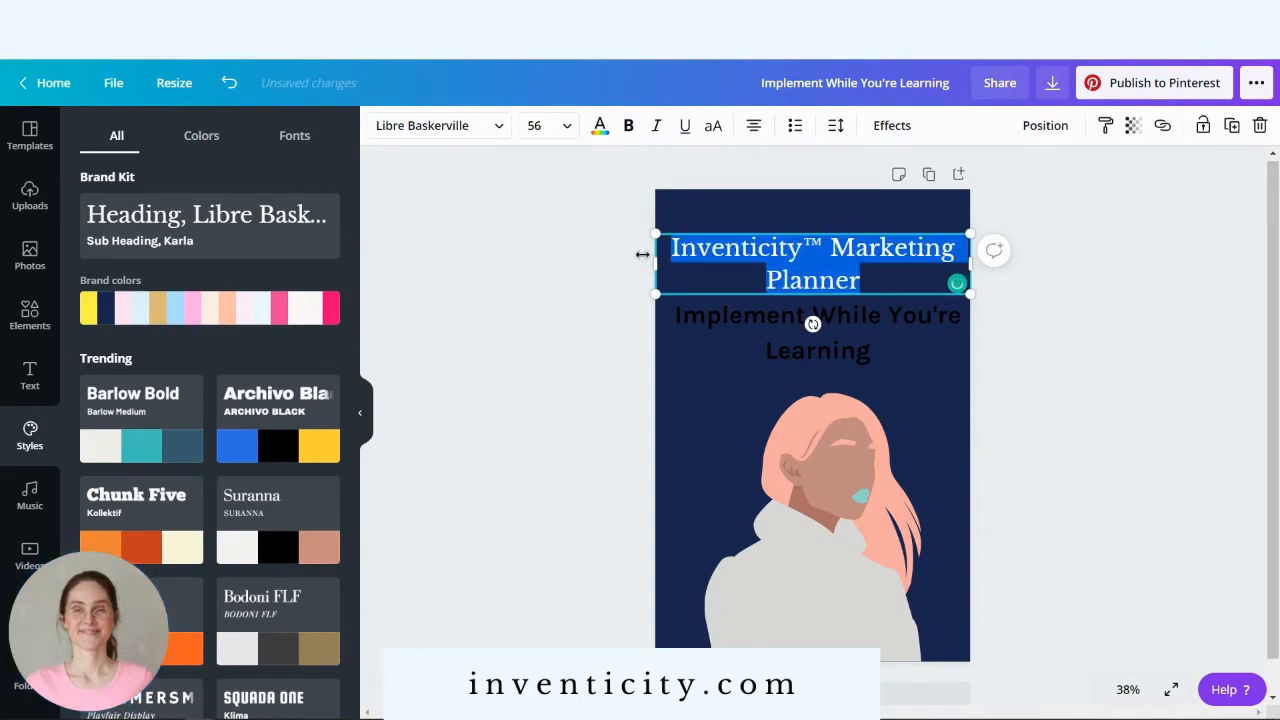
{"action": "left_click", "coordinate": [600, 127]}
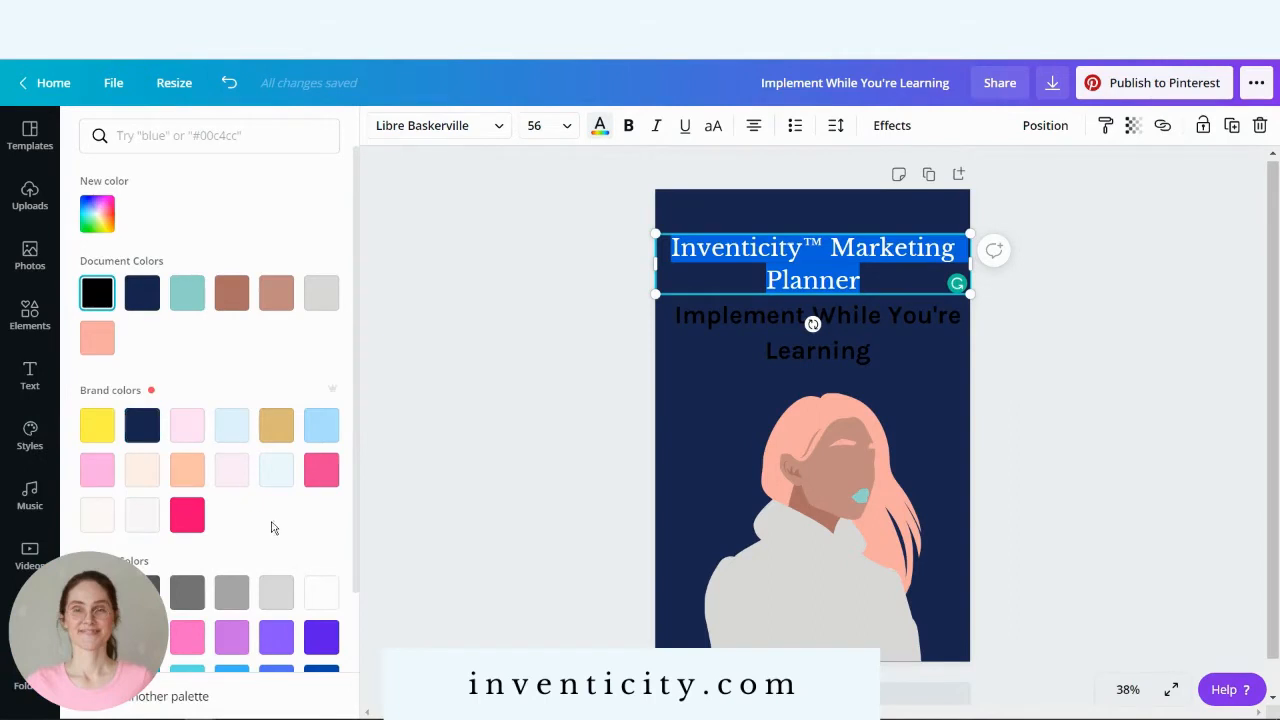
{"action": "left_click", "coordinate": [325, 594]}
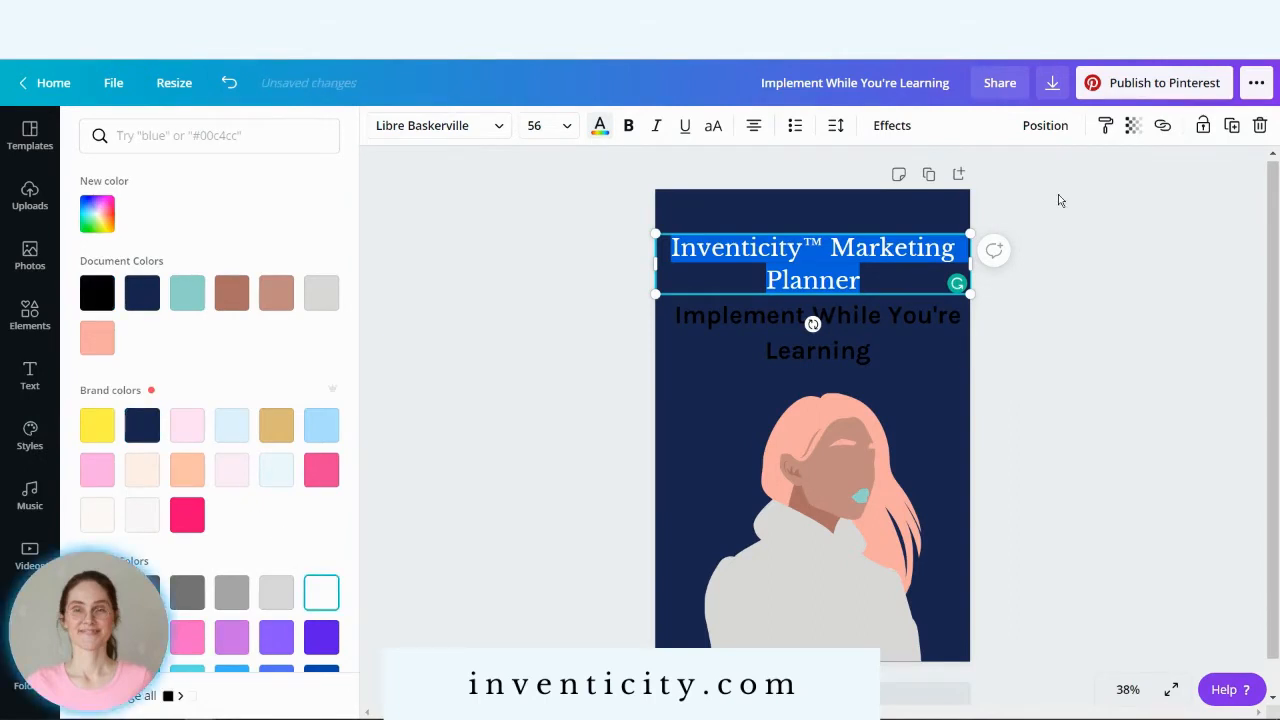
Step: Narrow the heading's text box so "Marketing Planner" wraps onto the second line, and center it horizontally on the pin
{"action": "left_click_drag", "start_coordinate": [970, 262], "coordinate": [921, 266]}
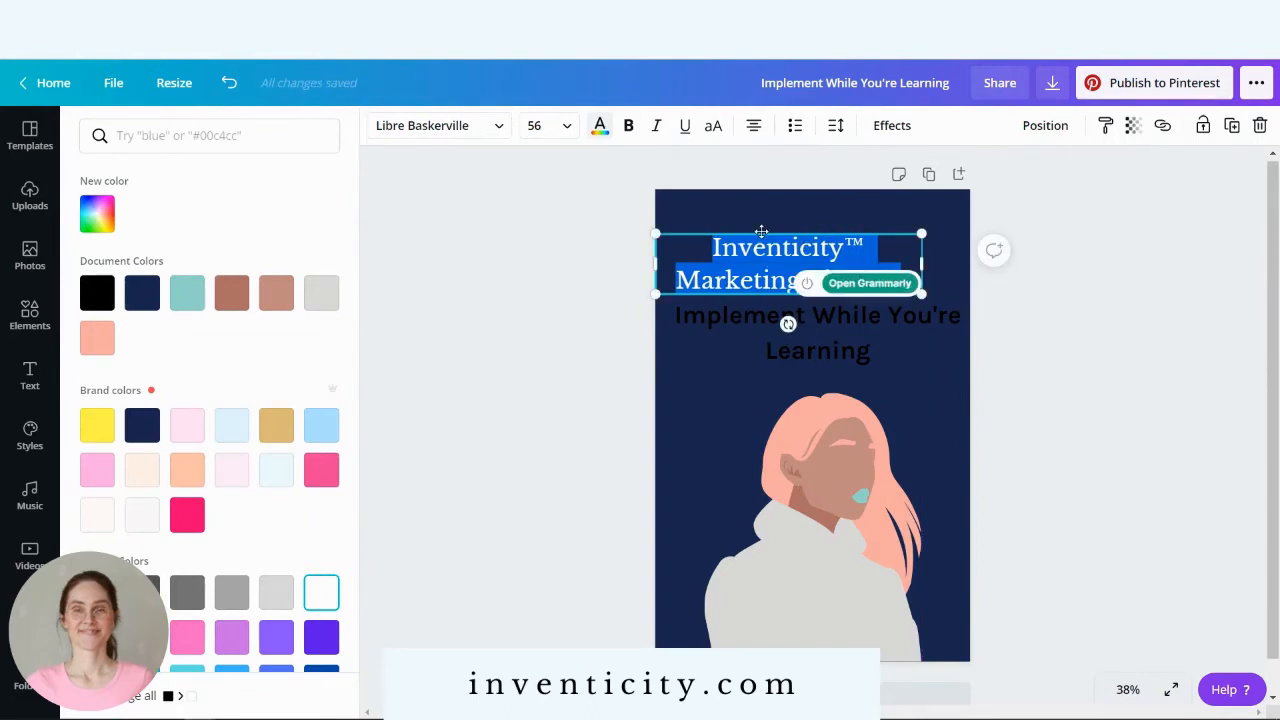
{"action": "left_click_drag", "start_coordinate": [761, 231], "coordinate": [786, 226]}
Step: Color the whole subheading "Implement While You're Learning" white
{"action": "left_click", "coordinate": [854, 350]}
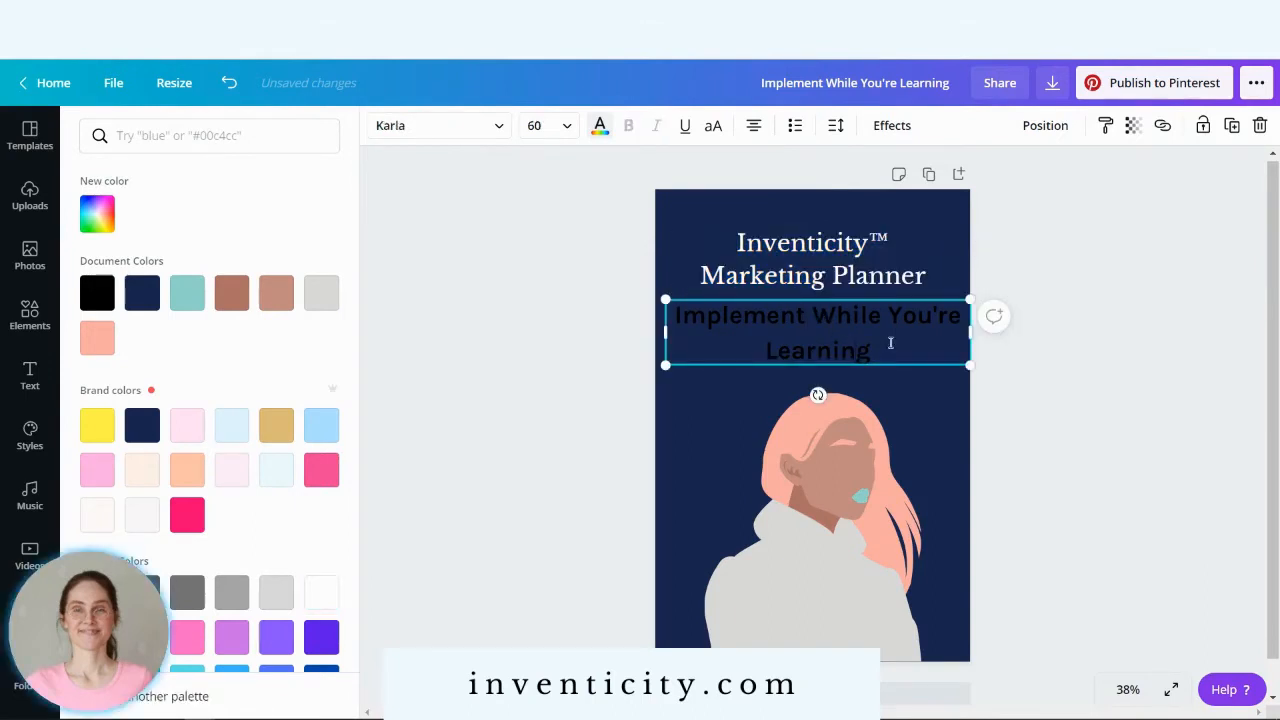
{"action": "left_click_drag", "start_coordinate": [889, 349], "coordinate": [719, 311]}
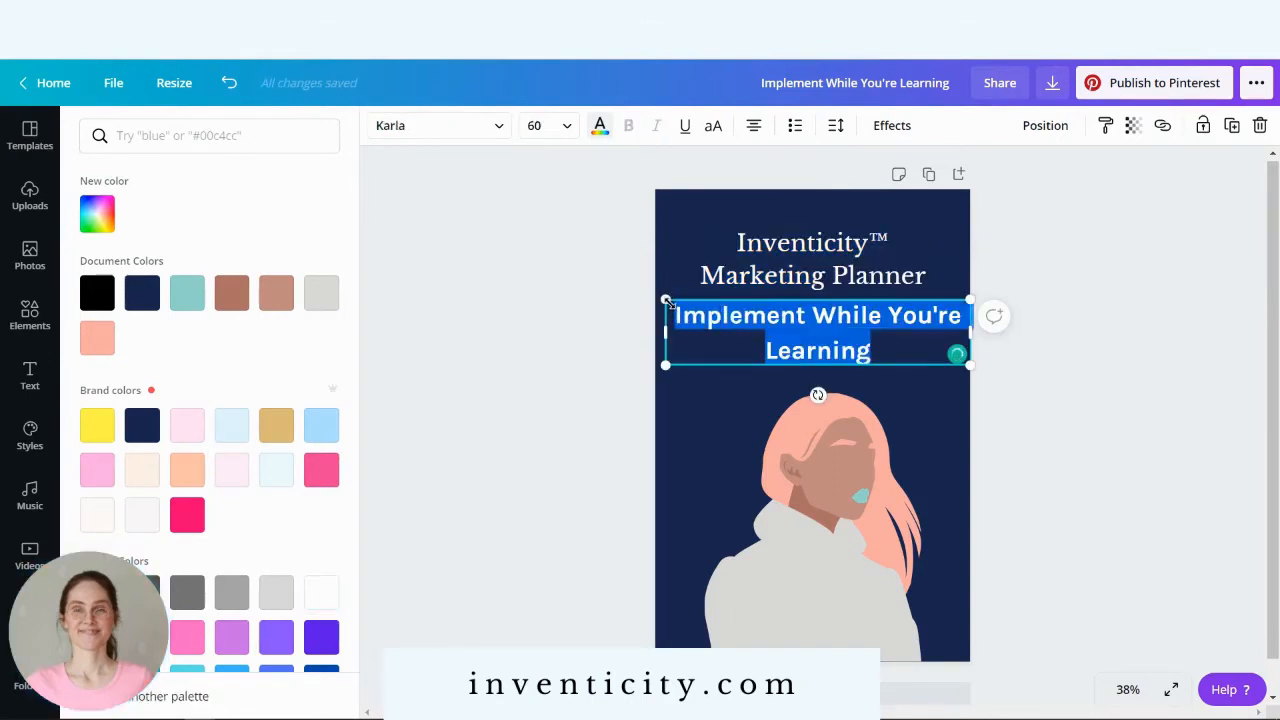
{"action": "left_click", "coordinate": [598, 126]}
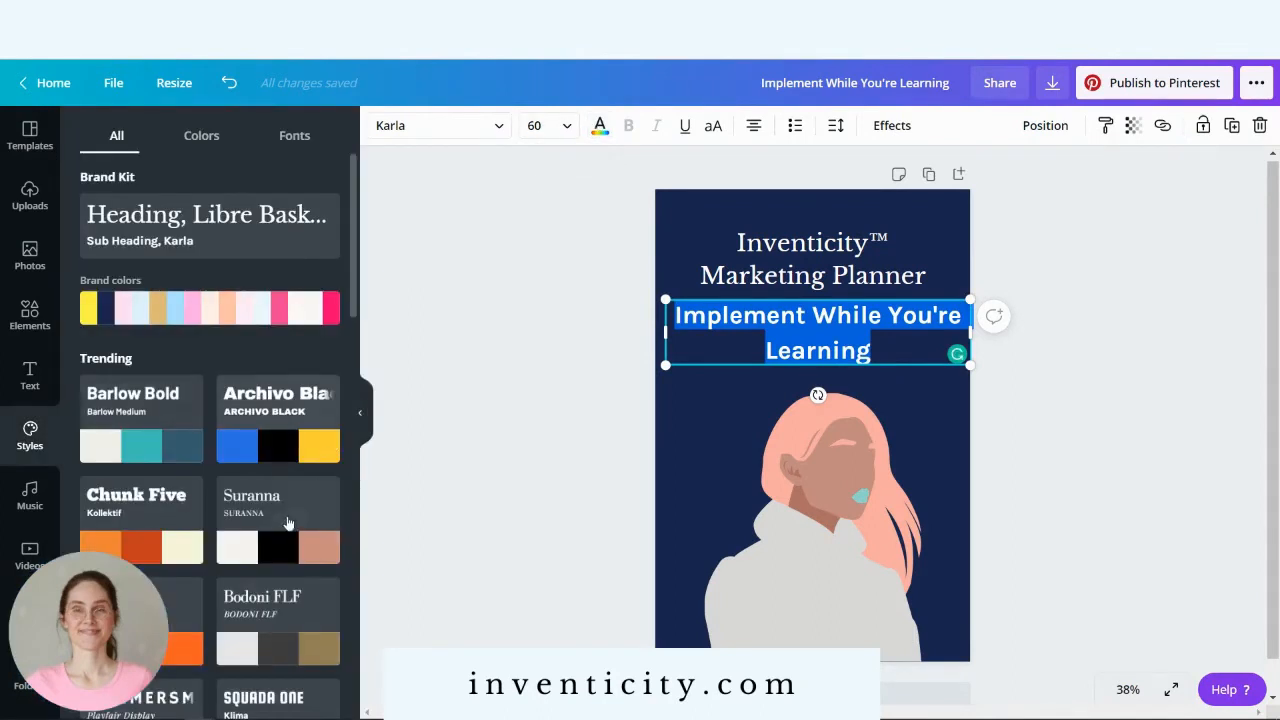
{"action": "left_click", "coordinate": [600, 127]}
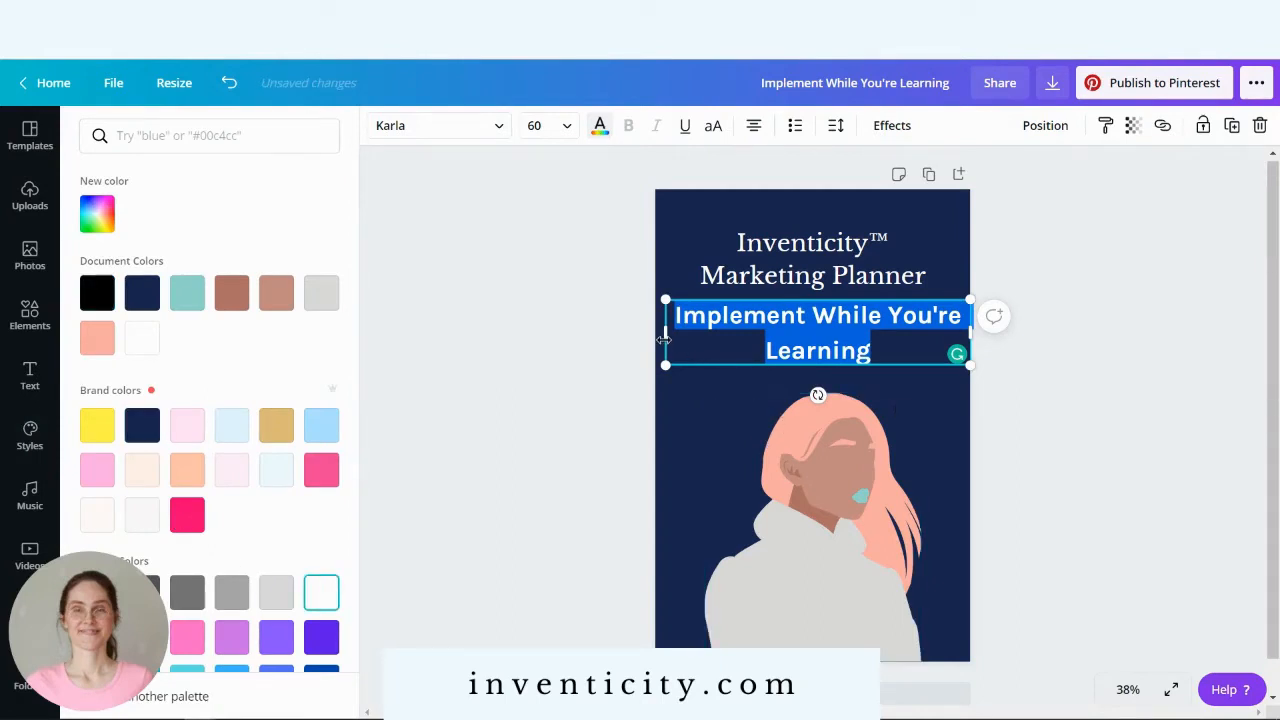
Step: Narrow the subheading's text box so "You're Learning" wraps onto the second line, and center it beneath the heading
{"action": "left_click_drag", "start_coordinate": [664, 331], "coordinate": [687, 331]}
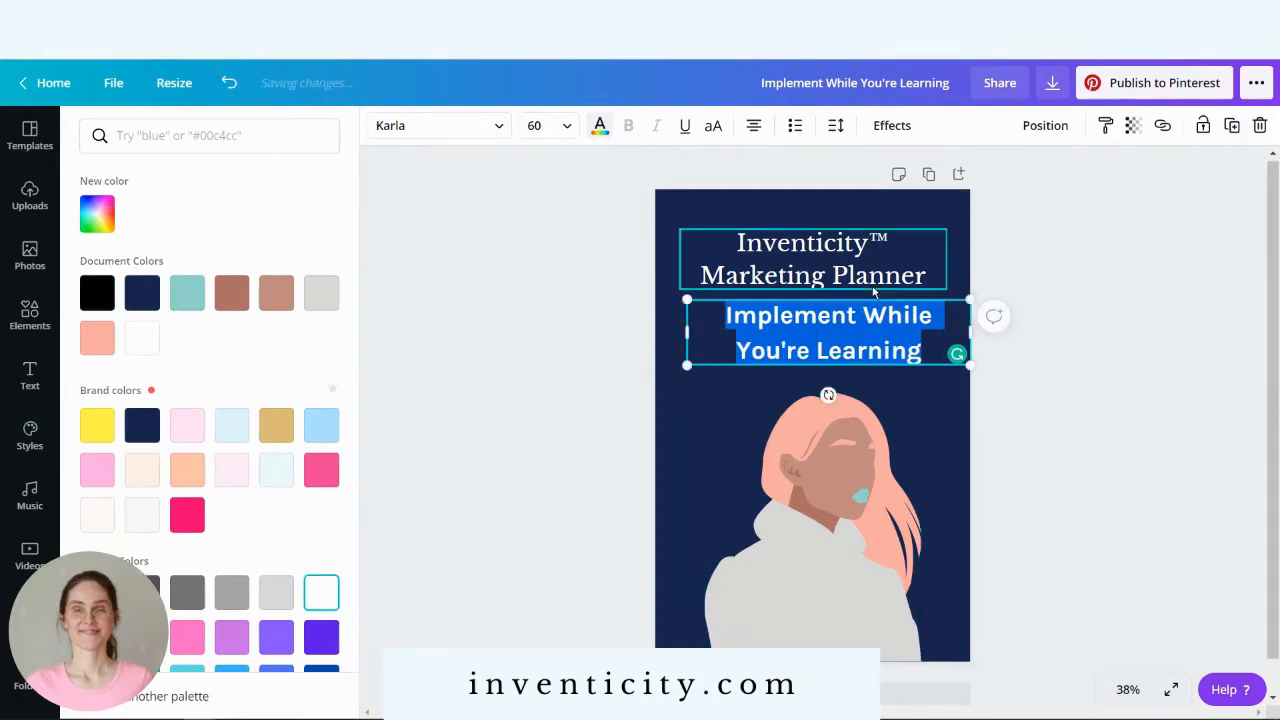
{"action": "left_click_drag", "start_coordinate": [871, 296], "coordinate": [853, 299]}
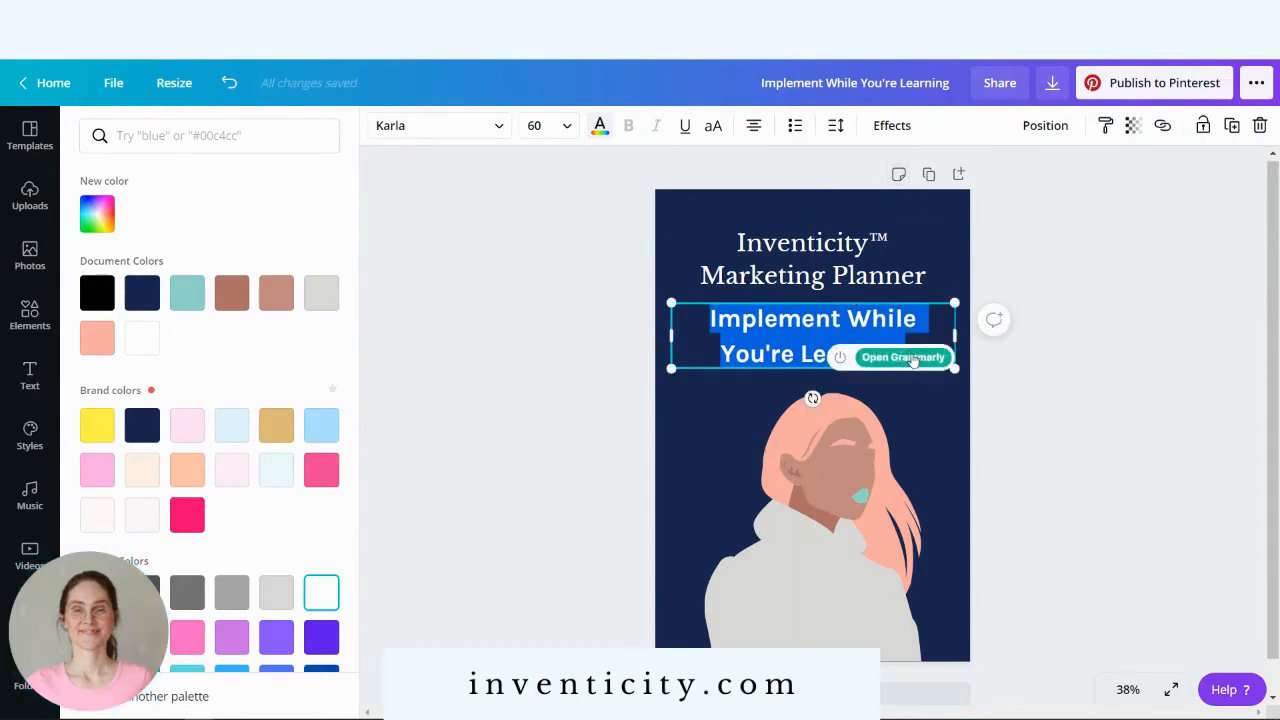
Step: Try the subheading "Implement While You're Learning" in all capitals
{"action": "left_click", "coordinate": [716, 126]}
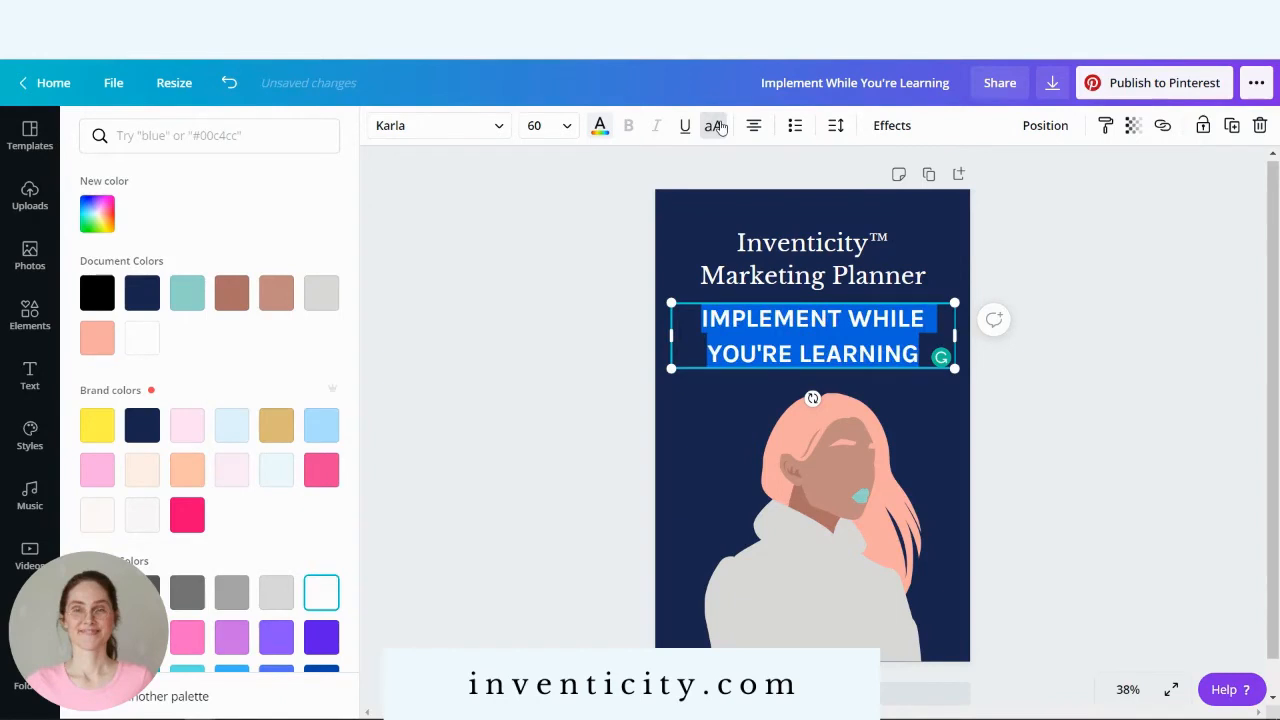
{"action": "key", "text": "Escape"}
{"action": "left_click", "coordinate": [1108, 352]}
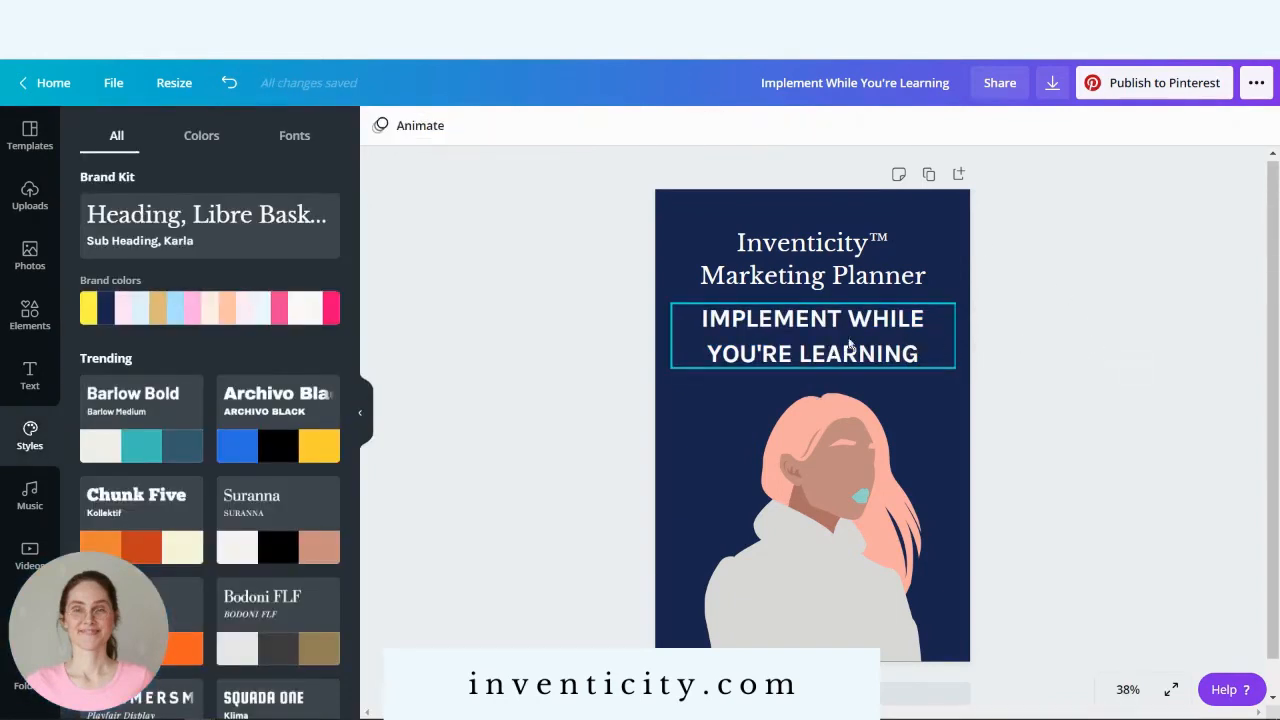
Step: Turn off the all-capitals formatting for the whole subheading
{"action": "left_click", "coordinate": [929, 356]}
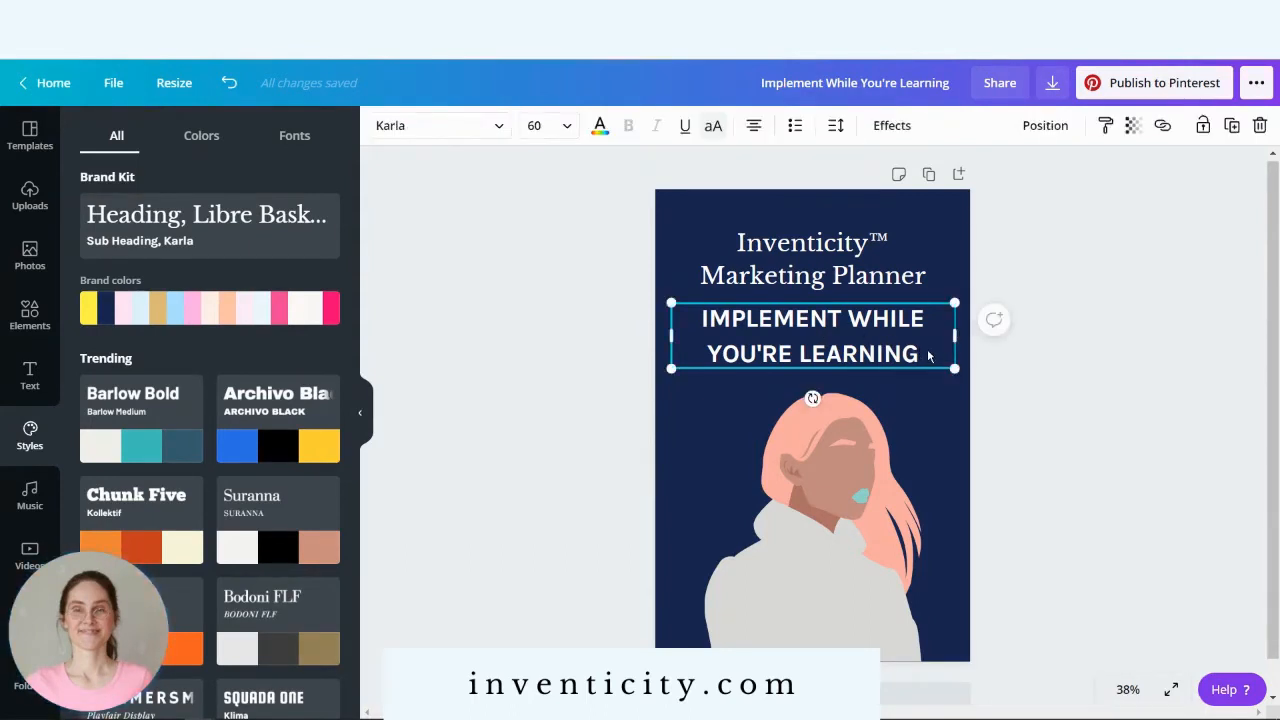
{"action": "left_click_drag", "start_coordinate": [940, 354], "coordinate": [614, 333]}
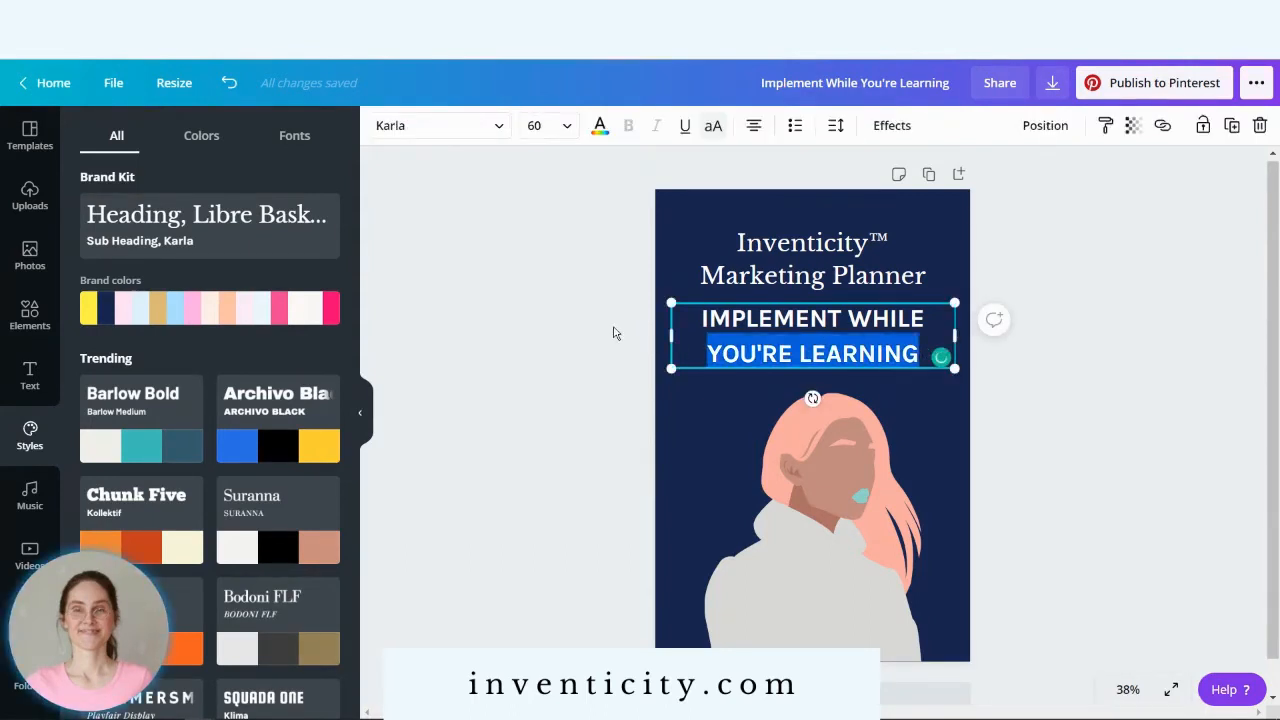
{"action": "key", "text": "ctrl+a"}
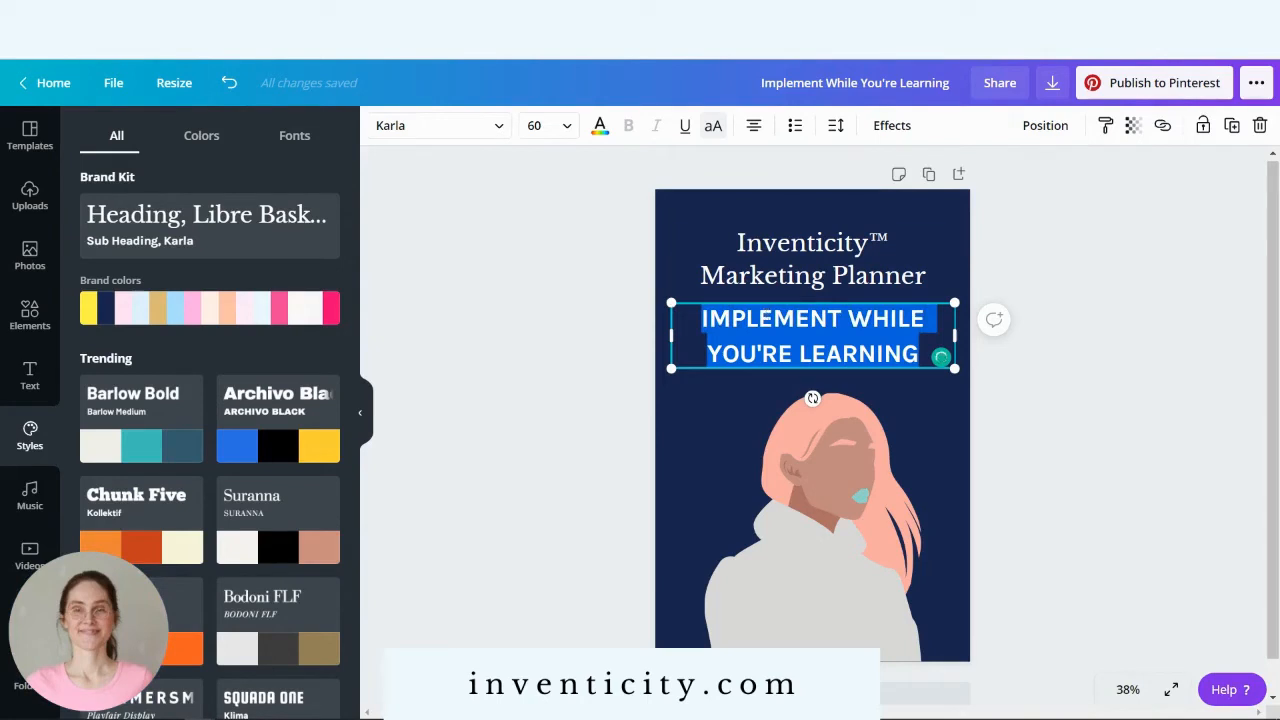
{"action": "left_click", "coordinate": [714, 127]}
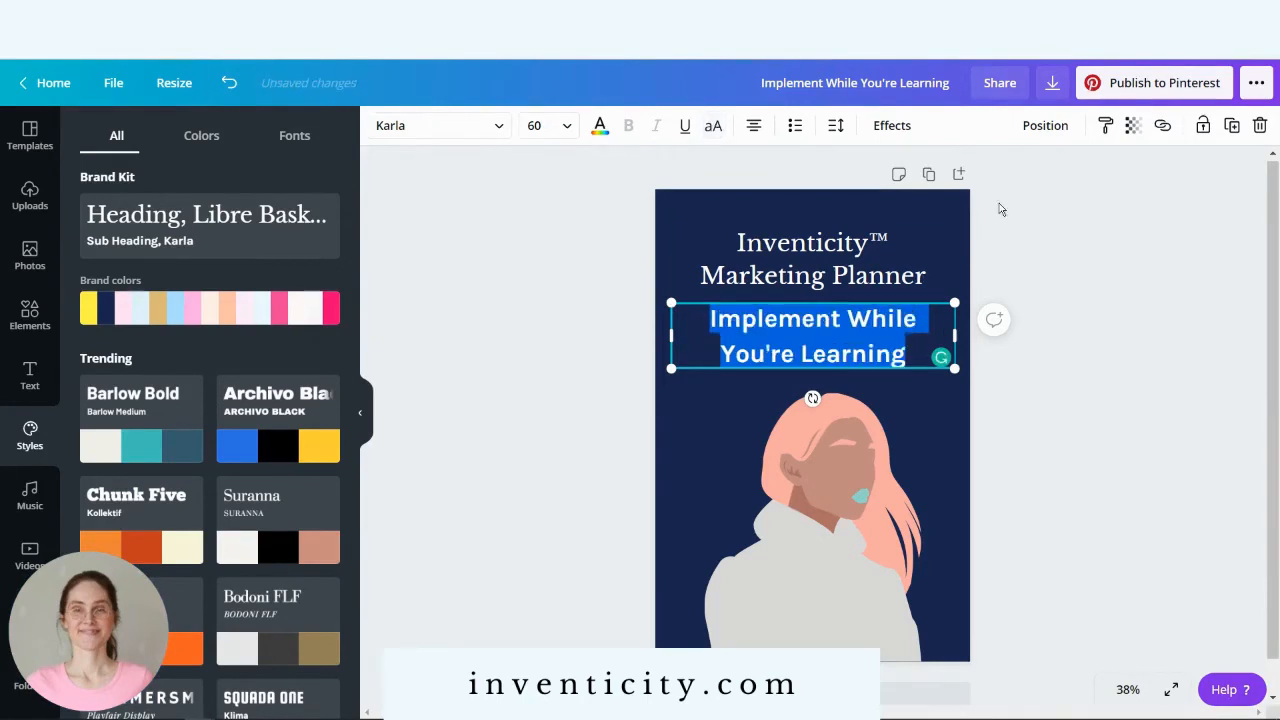
{"action": "left_click", "coordinate": [1021, 379]}
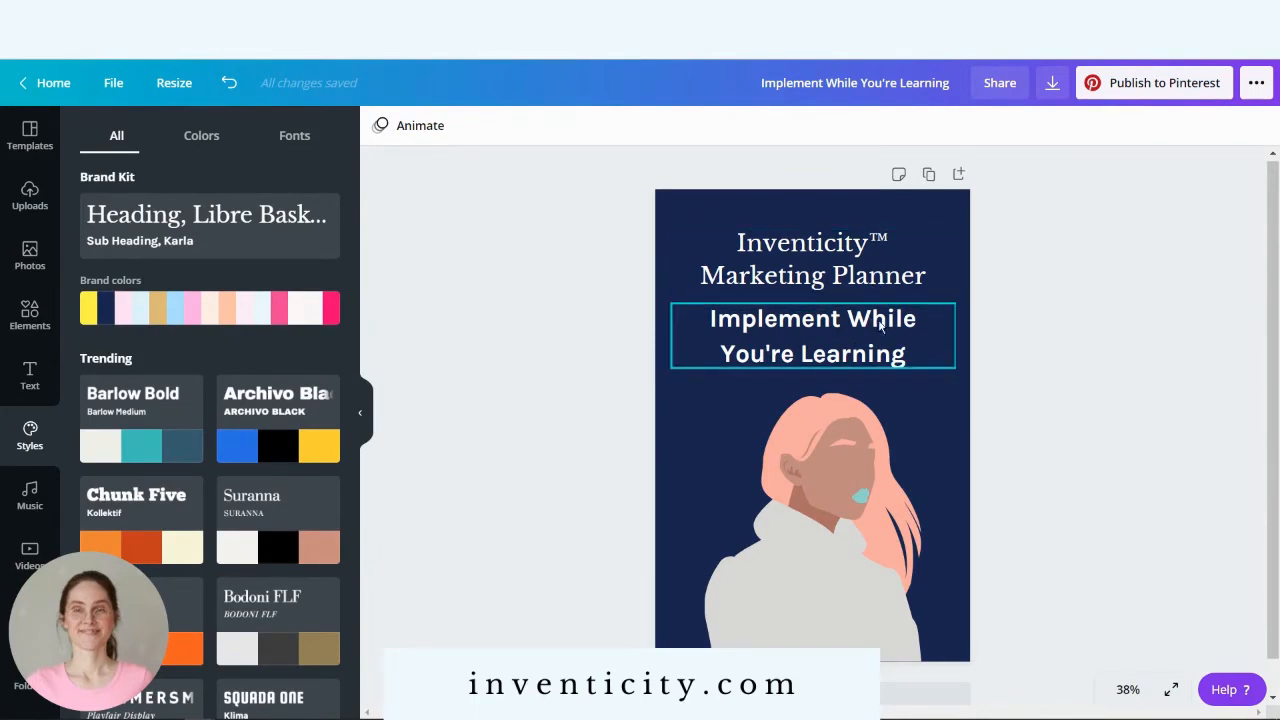
Step: Set the subheading's font to Moontime and enlarge its text to a size of about 90.9
{"action": "left_click", "coordinate": [880, 325]}
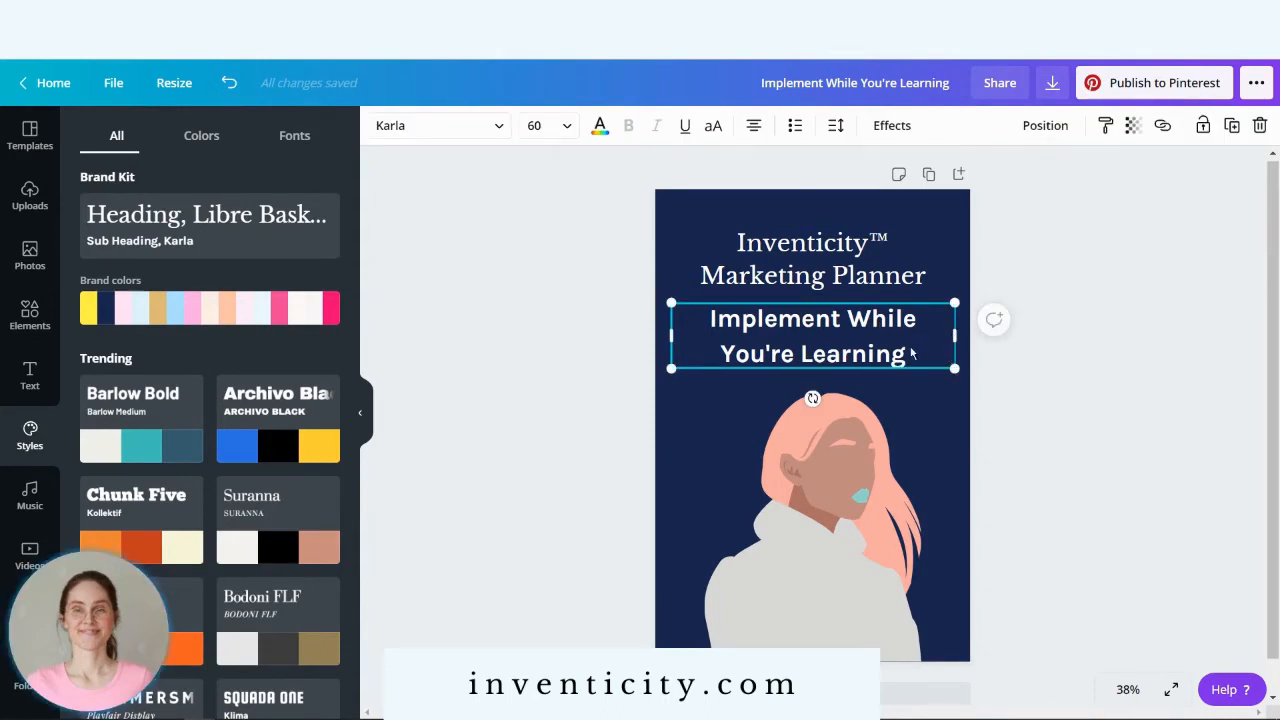
{"action": "double_click", "coordinate": [940, 357]}
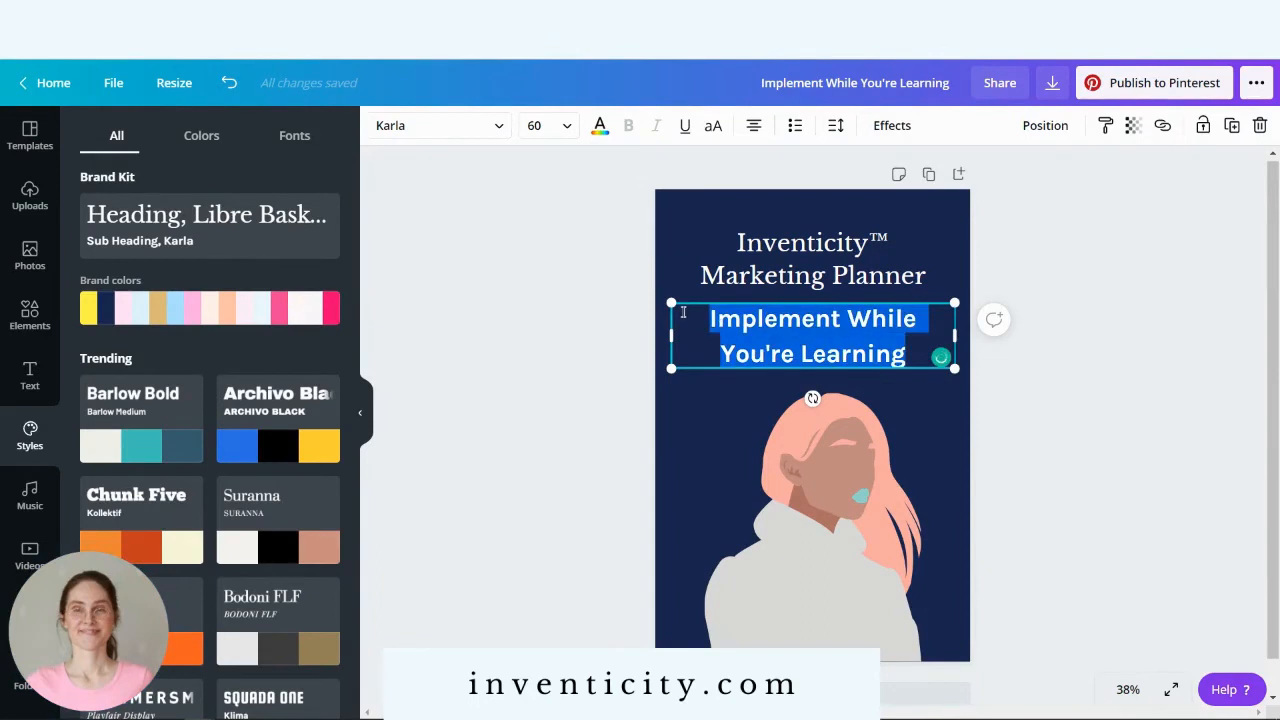
{"action": "left_click", "coordinate": [500, 125]}
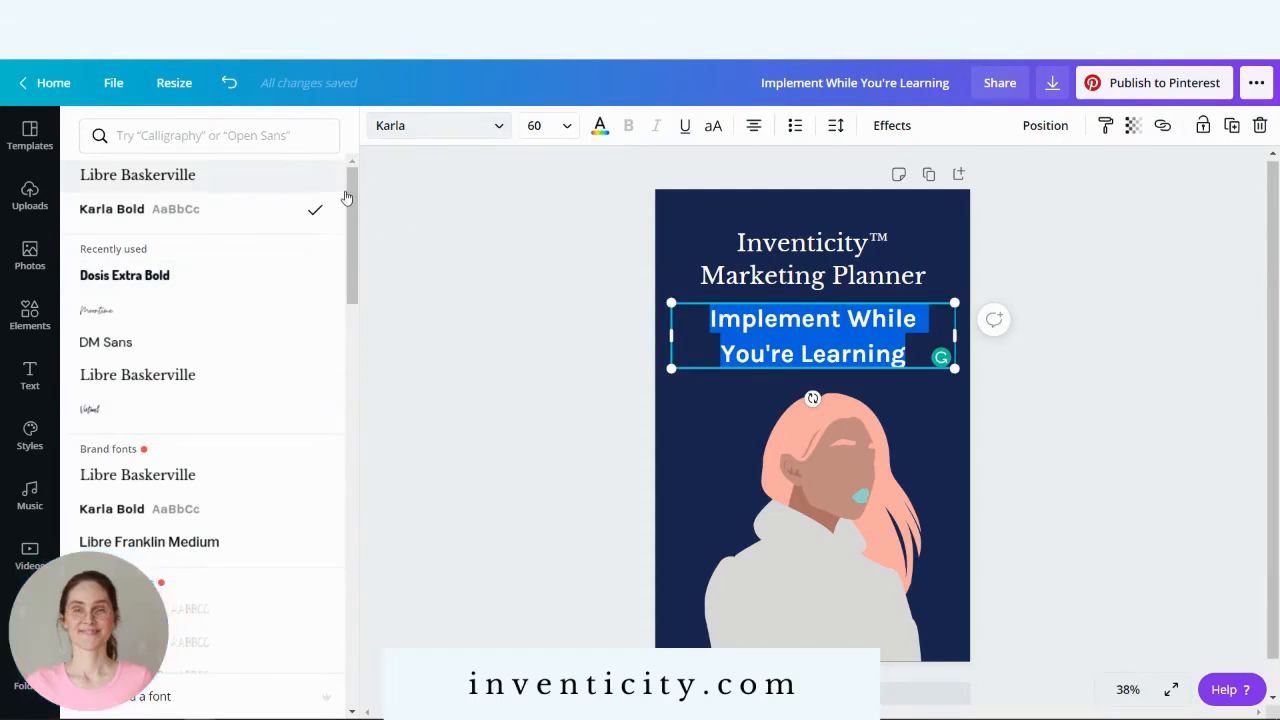
{"action": "left_click", "coordinate": [229, 315]}
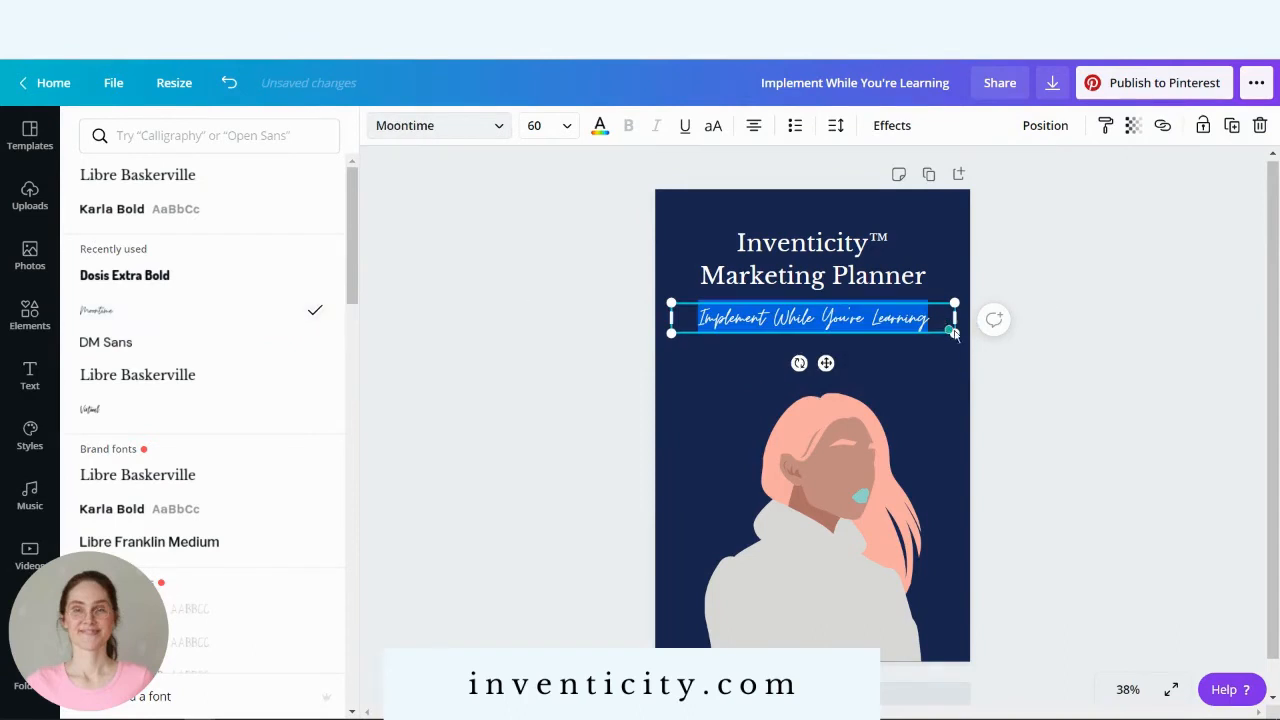
{"action": "mouse_move", "coordinate": [957, 339]}
{"action": "left_click_drag", "start_coordinate": [671, 336], "coordinate": [538, 470]}
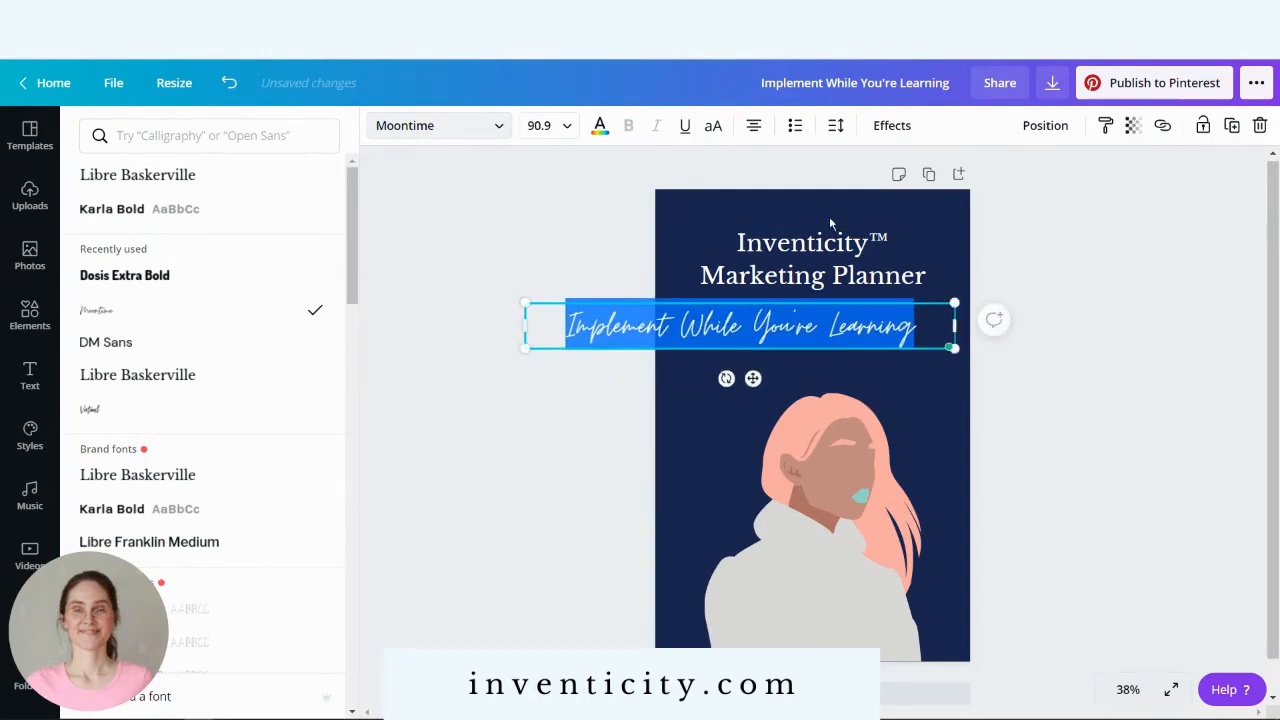
Step: Break the subheading into two lines after "While" and center its text box on the pin beneath the heading
{"action": "left_click", "coordinate": [756, 318]}
{"action": "key", "text": "Return"}
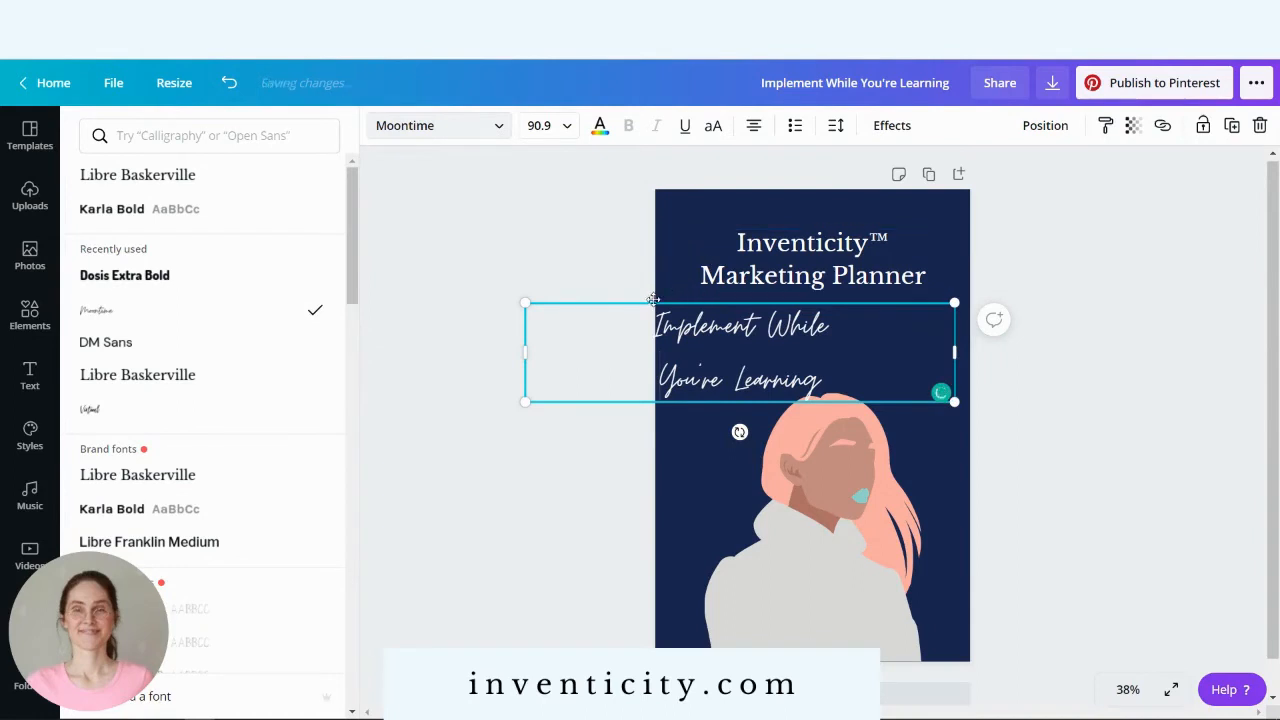
{"action": "left_click_drag", "start_coordinate": [653, 299], "coordinate": [730, 291]}
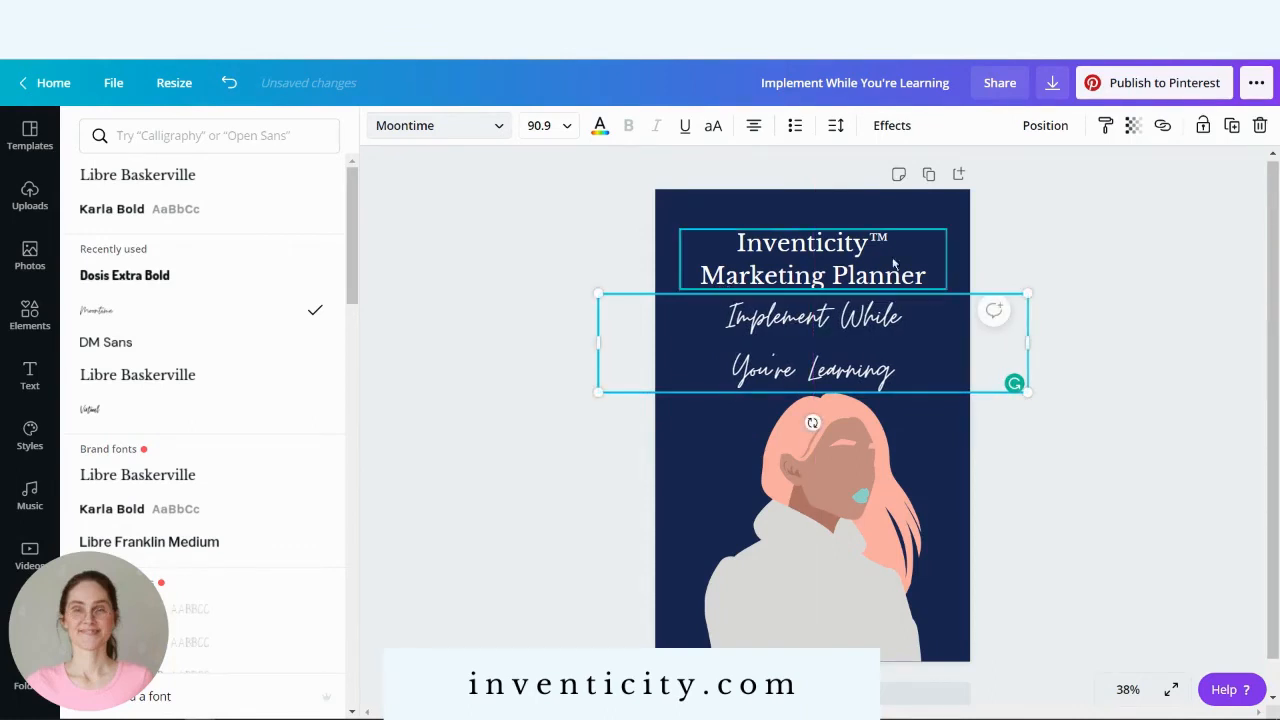
Step: Select the text of the Moontime subheading "Implement While You're Learning"
{"action": "left_click", "coordinate": [890, 366]}
{"action": "left_click_drag", "start_coordinate": [907, 370], "coordinate": [766, 320]}
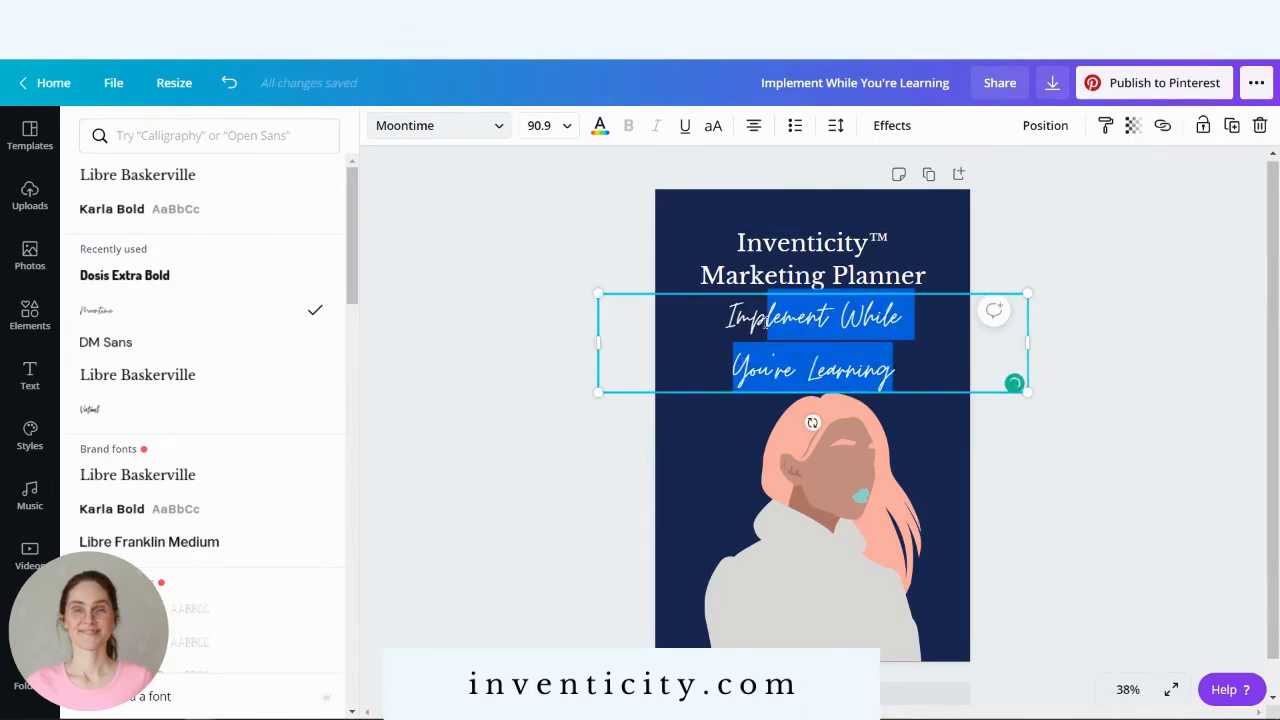